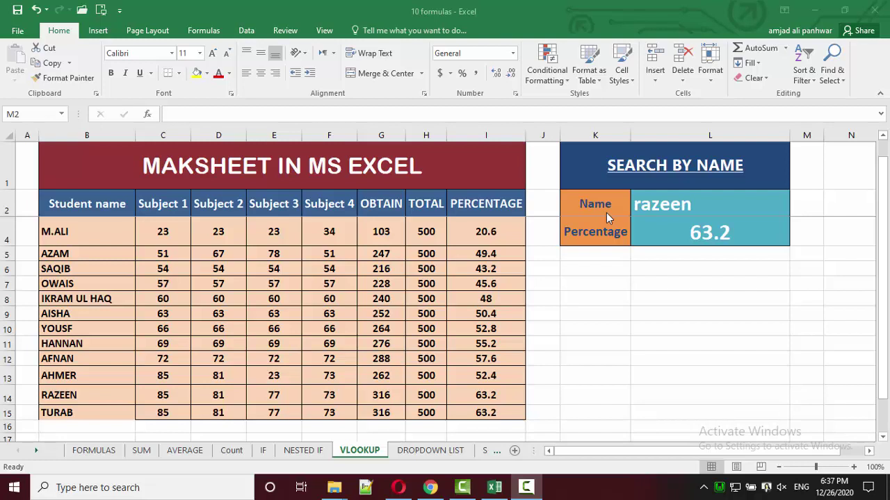
# - Compare the search box's Name and Percentage cells with one student's subject marks
pyautogui.click(657, 201)
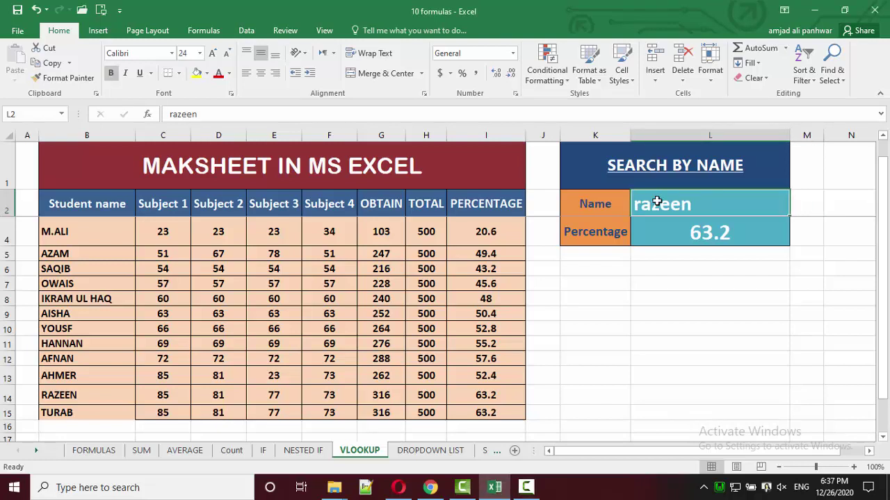
pyautogui.click(102, 347)
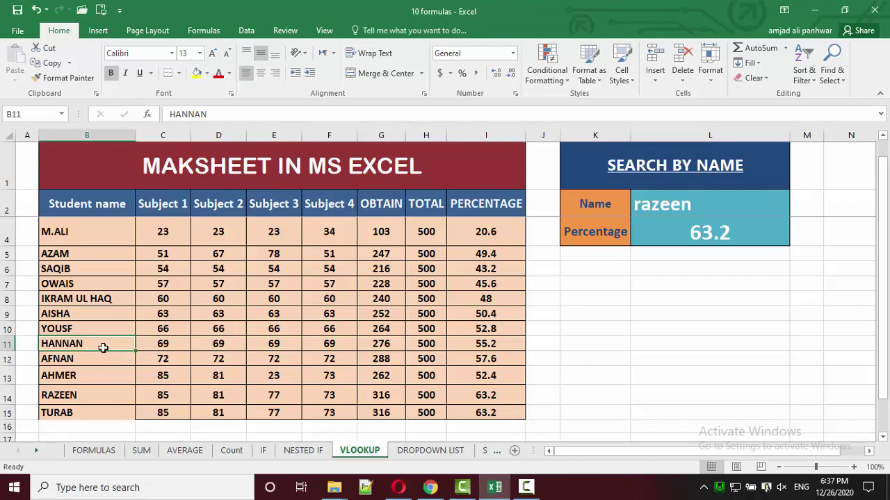
pyautogui.moveTo(160, 345)
pyautogui.mouseDown()
pyautogui.moveTo(239, 351)
pyautogui.moveTo(483, 340)
pyautogui.mouseUp()
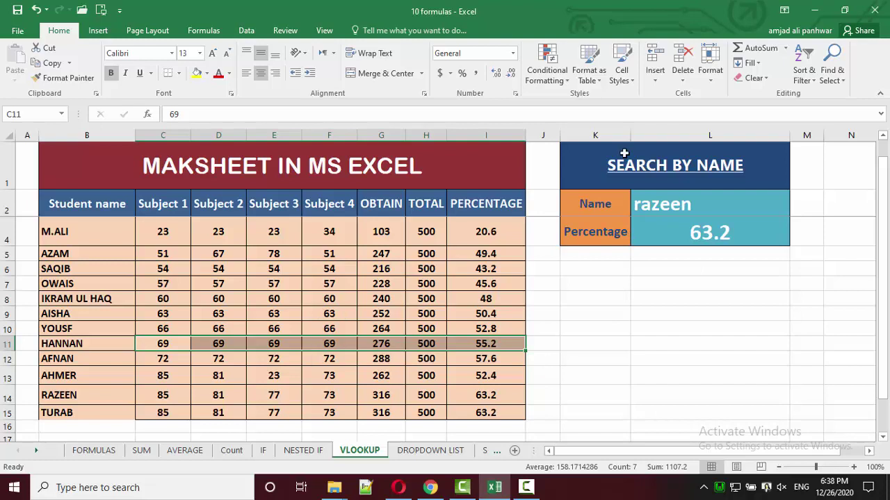
pyautogui.moveTo(610, 226)
pyautogui.mouseDown()
pyautogui.moveTo(722, 268)
pyautogui.moveTo(734, 345)
pyautogui.mouseUp()
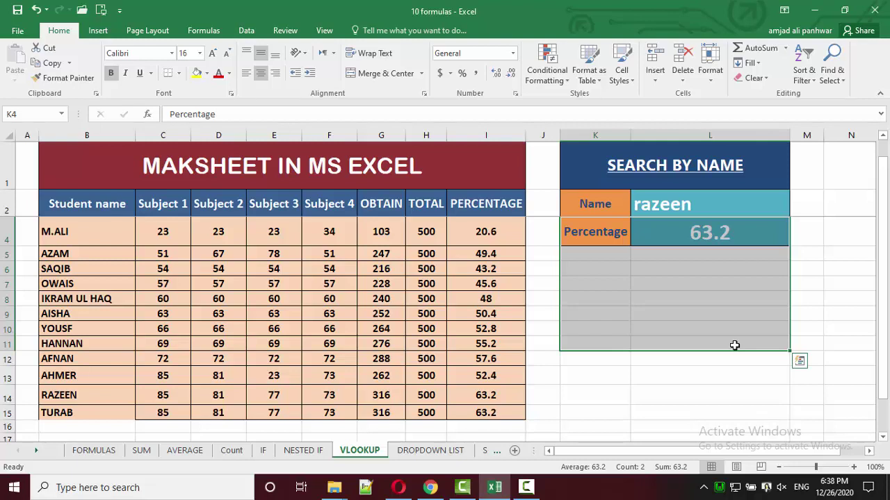
pyautogui.click(712, 206)
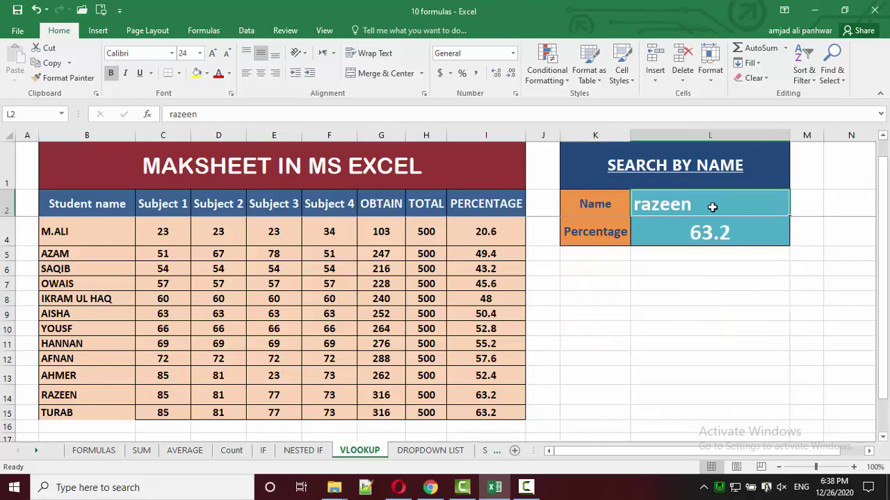
pyautogui.moveTo(596, 234)
pyautogui.mouseDown()
pyautogui.moveTo(681, 235)
pyautogui.moveTo(688, 301)
pyautogui.mouseUp()
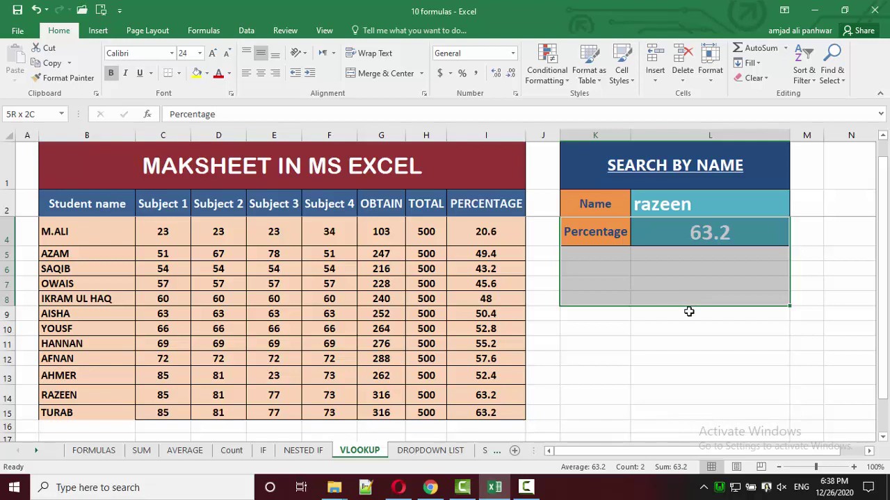
pyautogui.moveTo(688, 301); pyautogui.dragTo(689, 330)
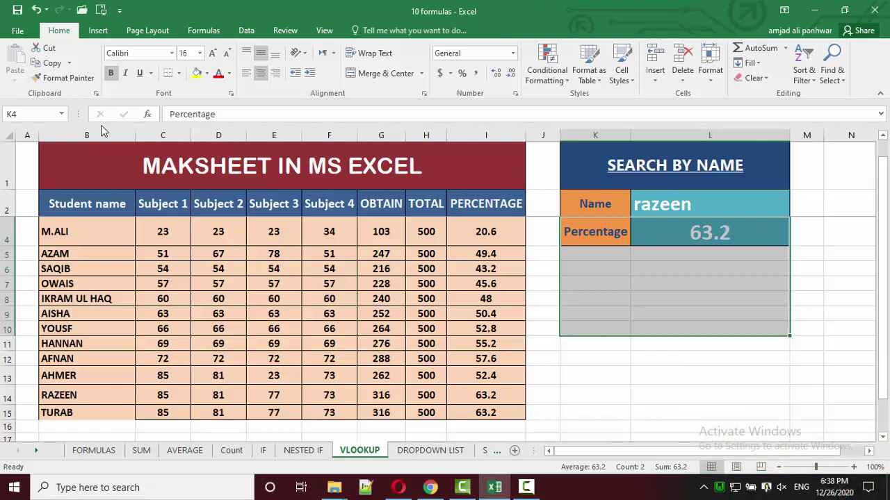
# - Review the marksheet columns, Subject 1 through PERCENTAGE, and the existing percentage lookup formula
pyautogui.moveTo(102, 132)
pyautogui.mouseDown()
pyautogui.moveTo(412, 126)
pyautogui.moveTo(461, 135)
pyautogui.mouseUp()
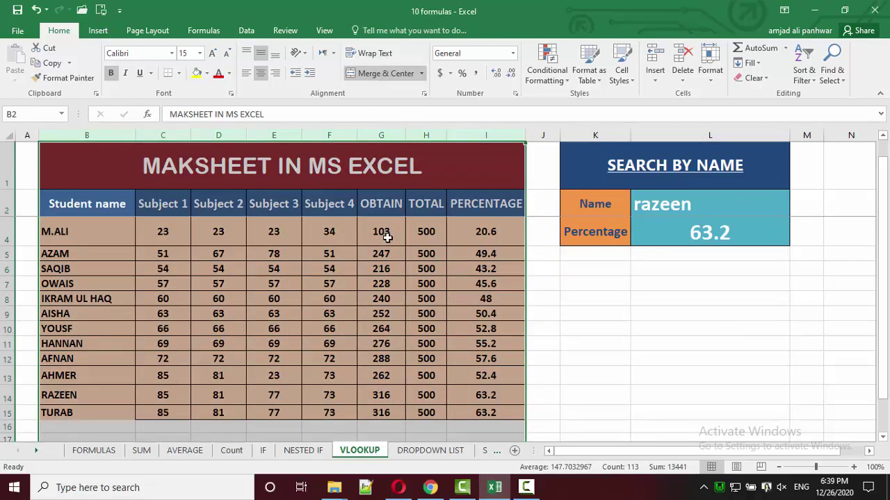
pyautogui.click(80, 232)
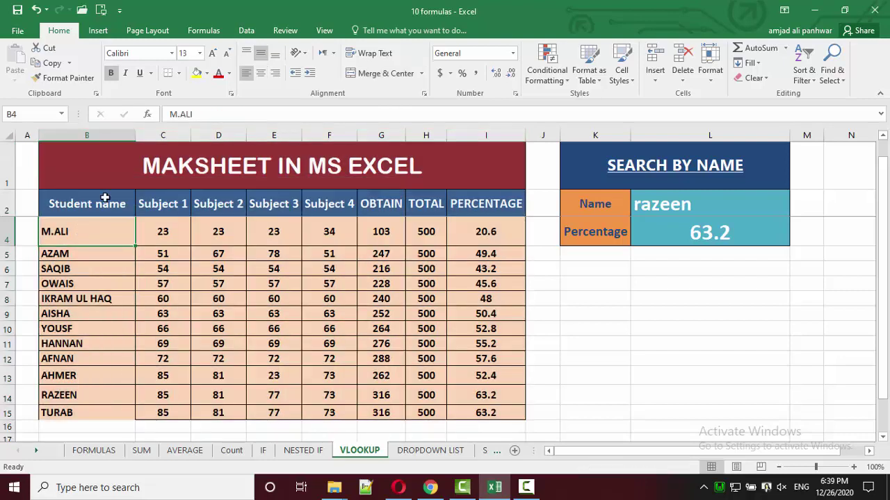
pyautogui.moveTo(165, 127); pyautogui.dragTo(471, 178)
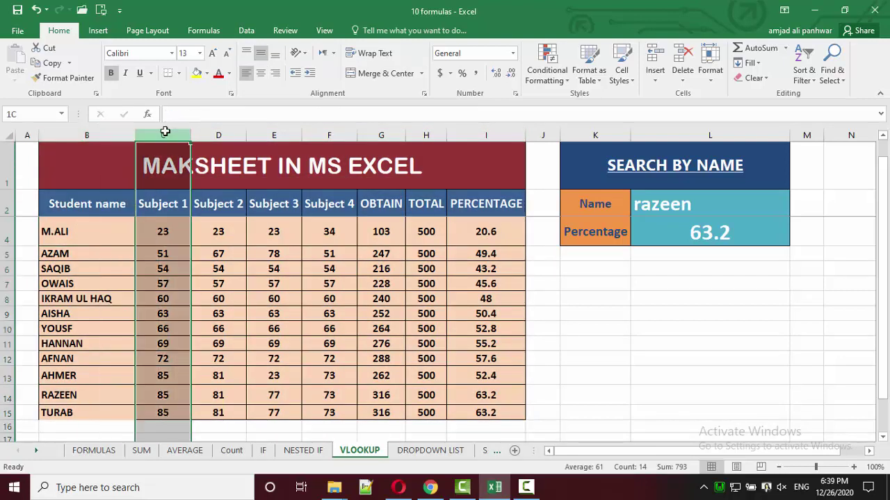
pyautogui.click(693, 224)
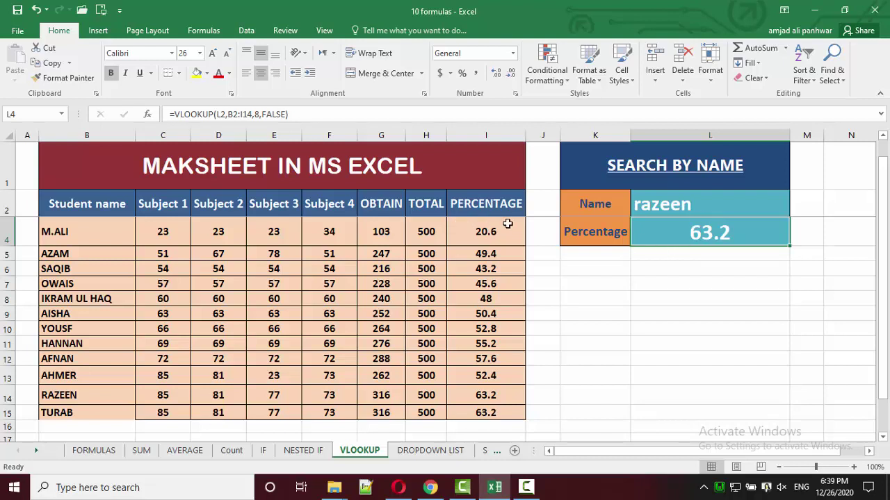
pyautogui.click(379, 205)
pyautogui.click(573, 249)
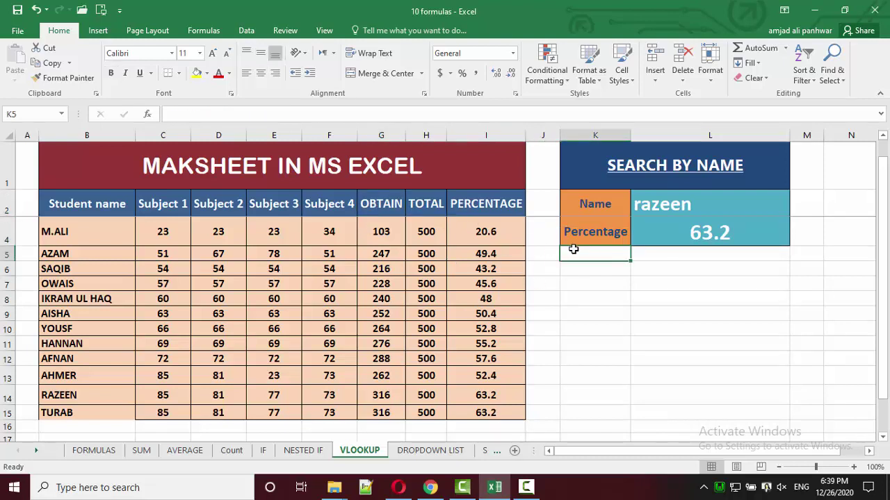
pyautogui.press('Down')
pyautogui.press('Down')
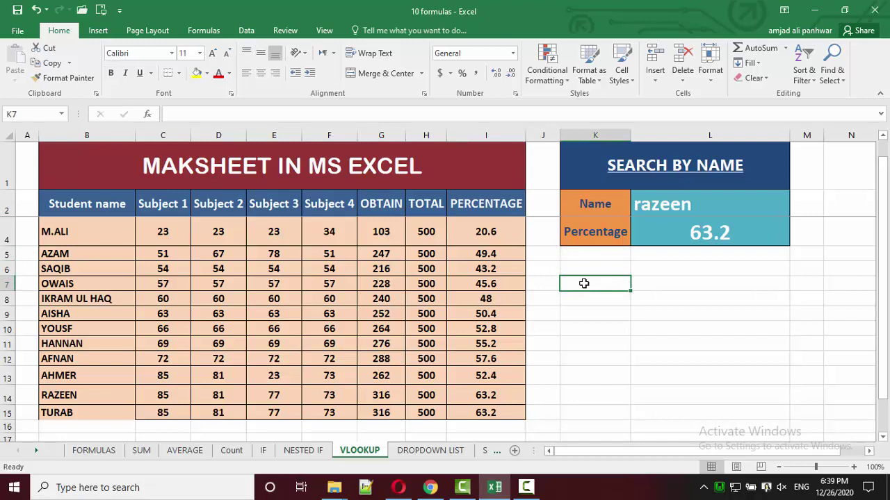
pyautogui.click(600, 299)
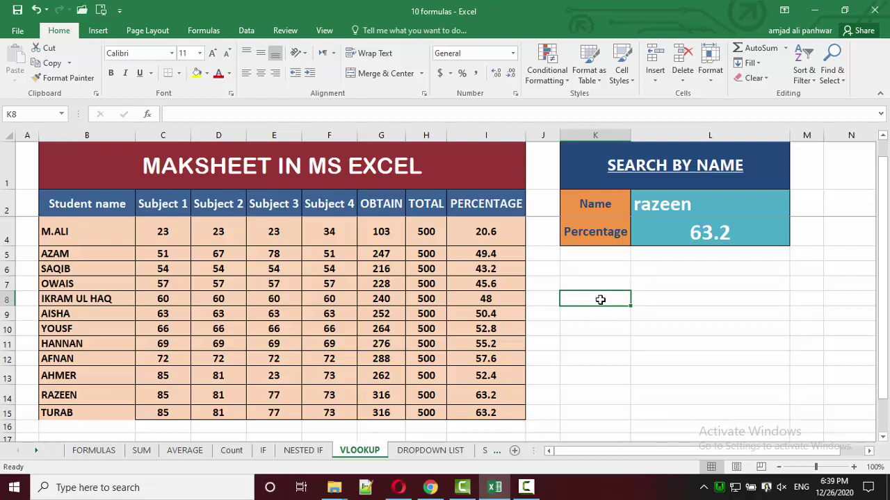
# - Delete the Percentage lookup formula in L4 and the searched name in L2
pyautogui.click(714, 228)
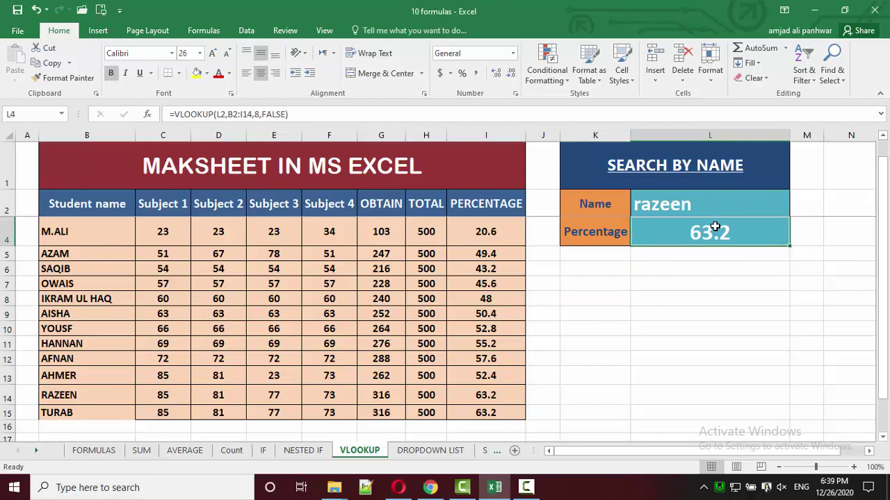
pyautogui.press('Delete')
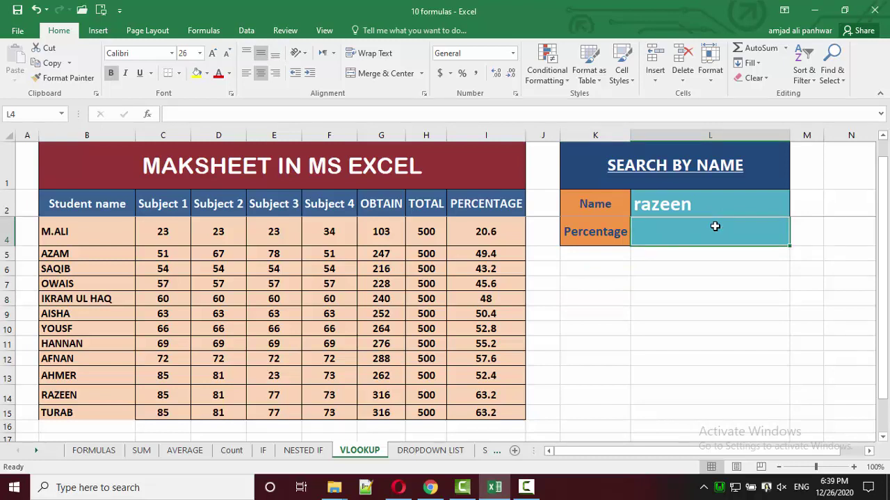
pyautogui.click(700, 203)
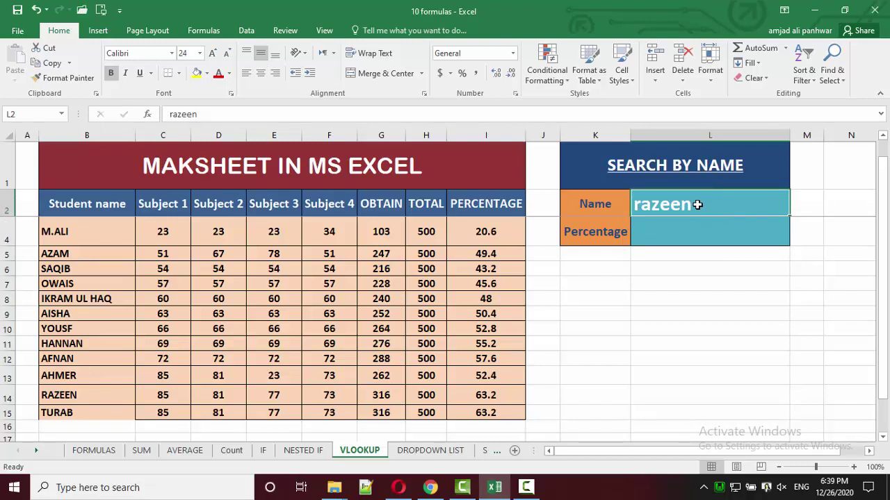
pyautogui.press('Delete')
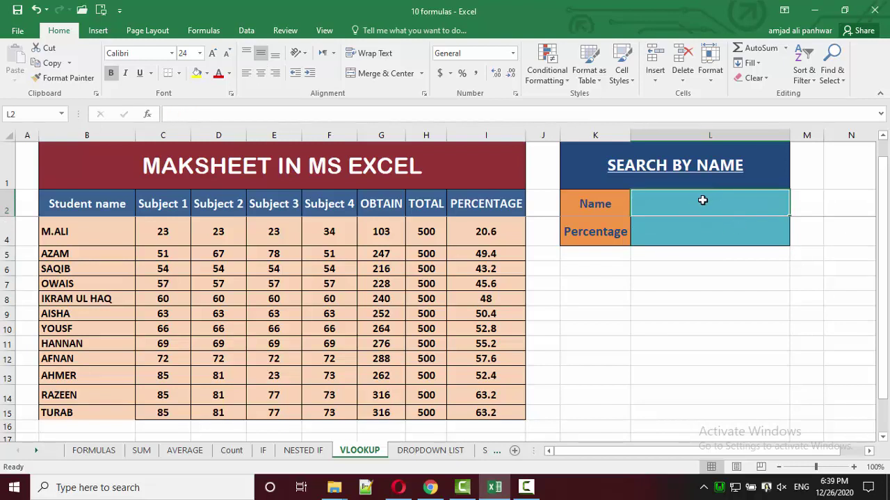
# - Check the emptied Name and Percentage cells against the student records table
pyautogui.click(610, 231)
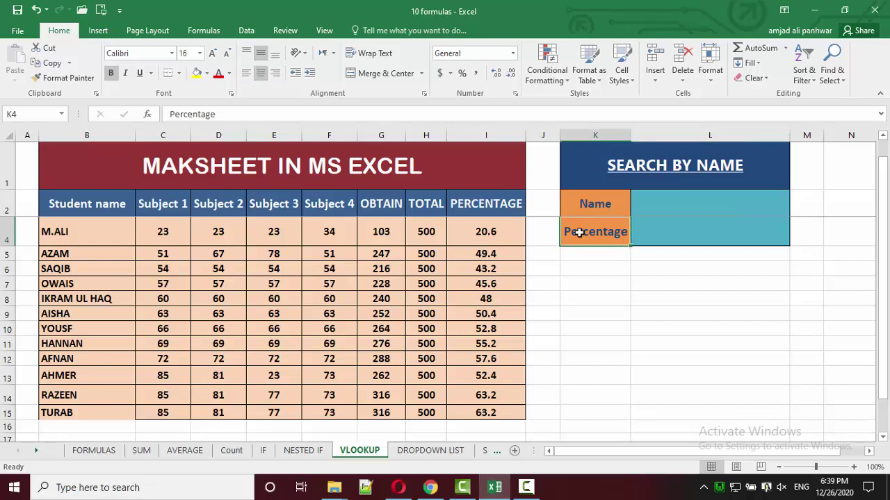
pyautogui.click(74, 239)
pyautogui.moveTo(74, 239); pyautogui.dragTo(457, 403)
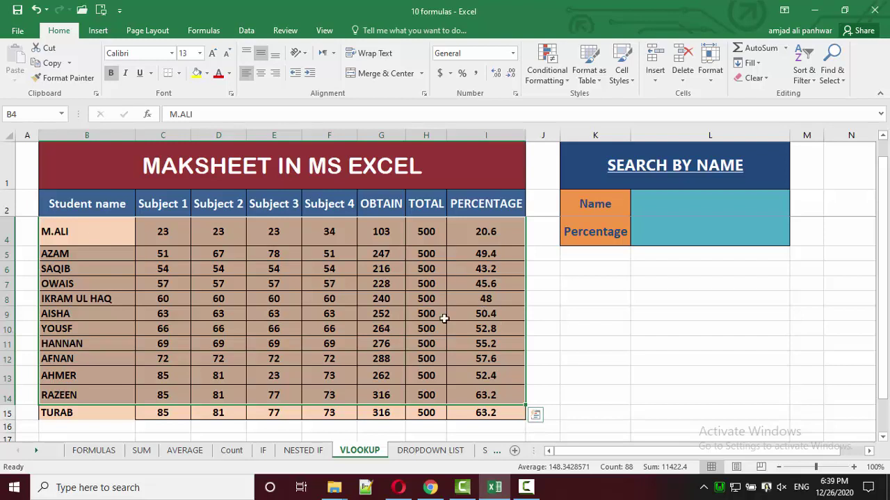
pyautogui.click(675, 203)
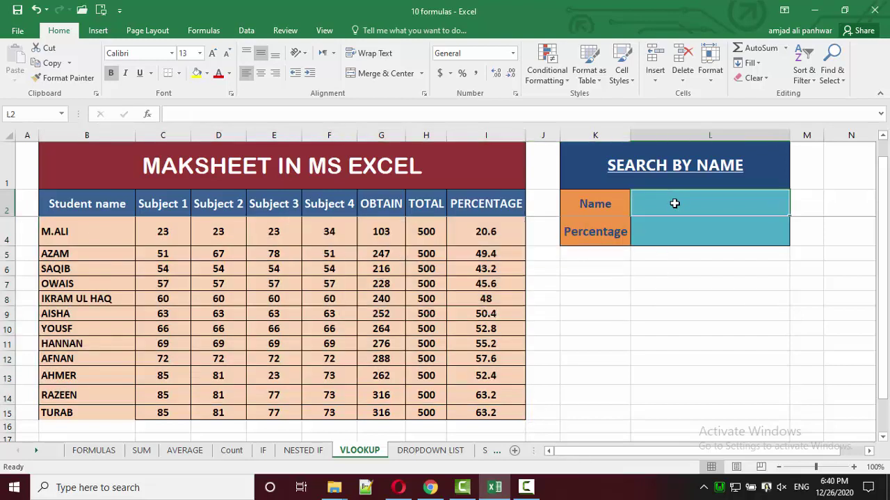
pyautogui.click(684, 231)
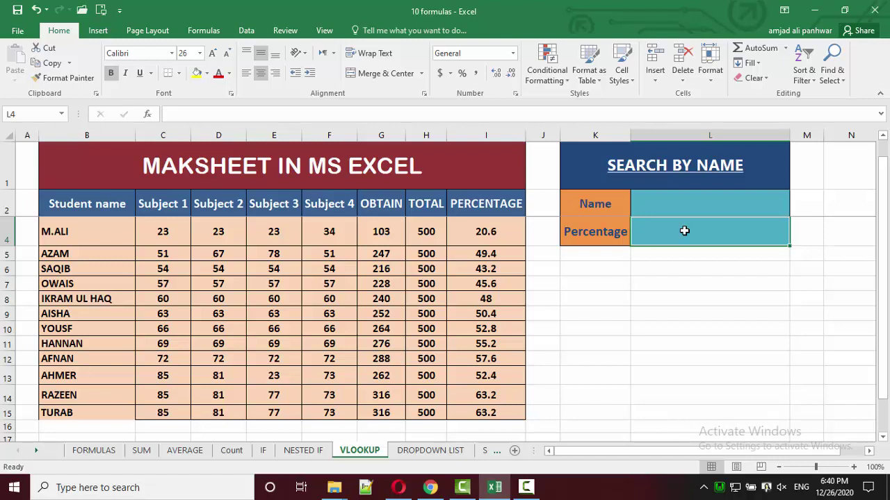
# - Begin =vlookup( in L4 with L2 as lookup value and B2:I15 as the table range
pyautogui.write('=')
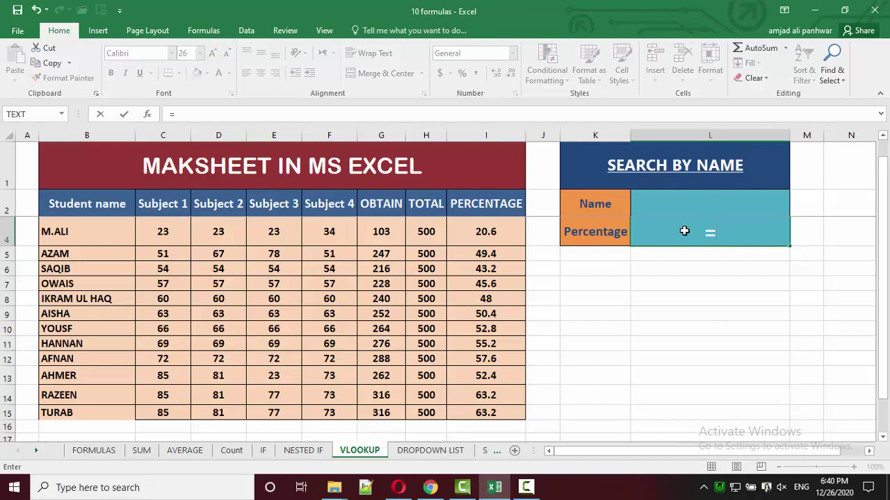
pyautogui.write('vlo')
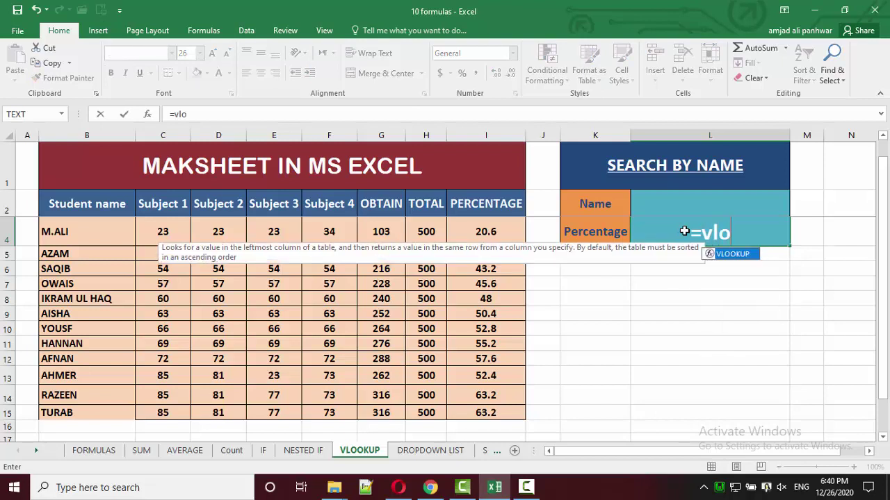
pyautogui.write('okup')
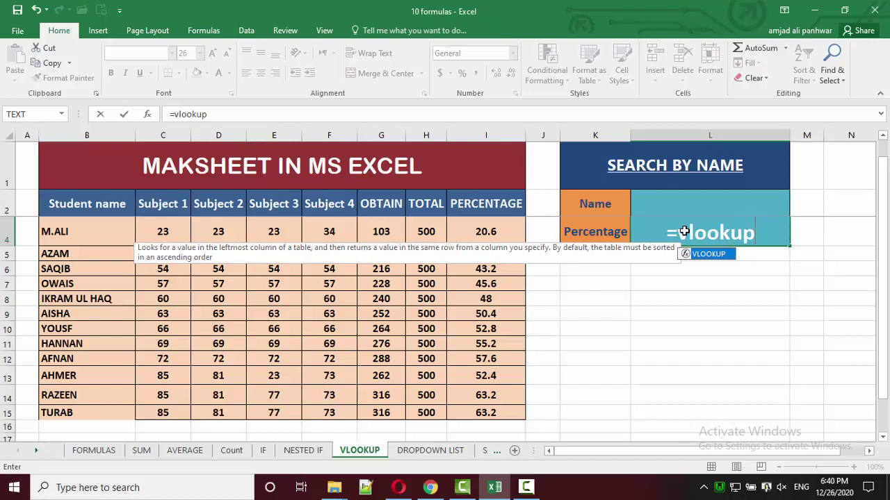
pyautogui.write('(')
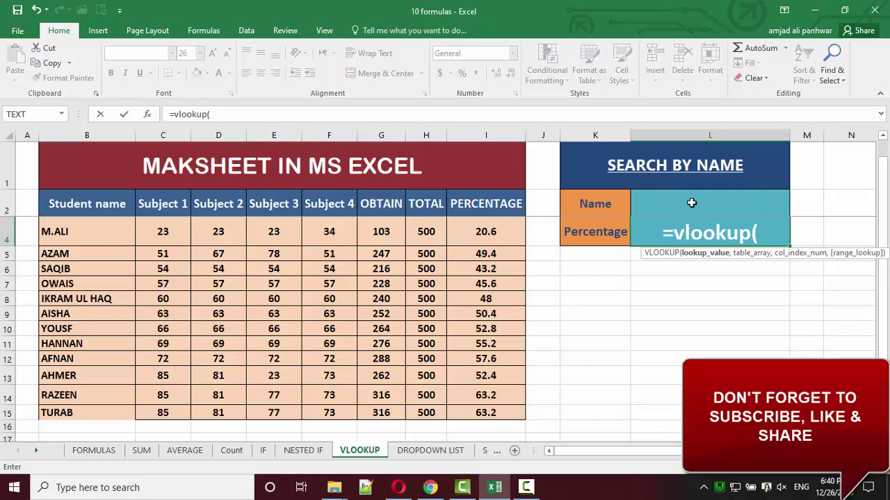
pyautogui.click(692, 202)
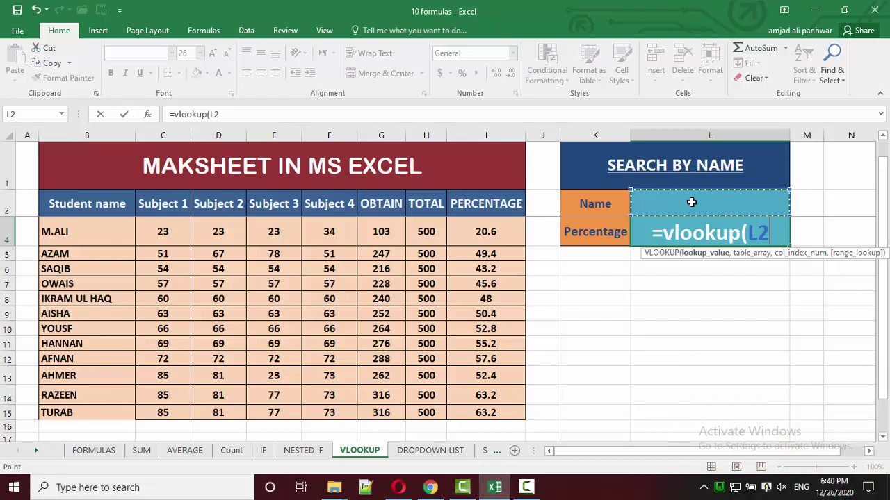
pyautogui.write(',')
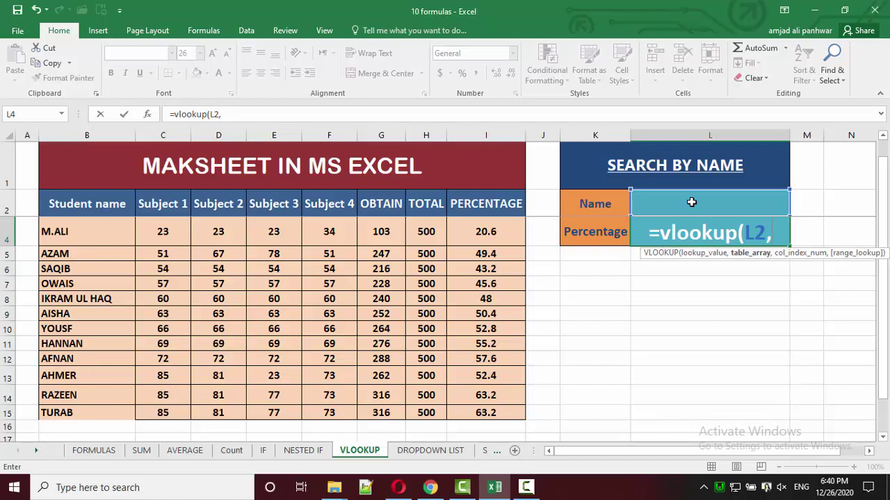
pyautogui.click(88, 203)
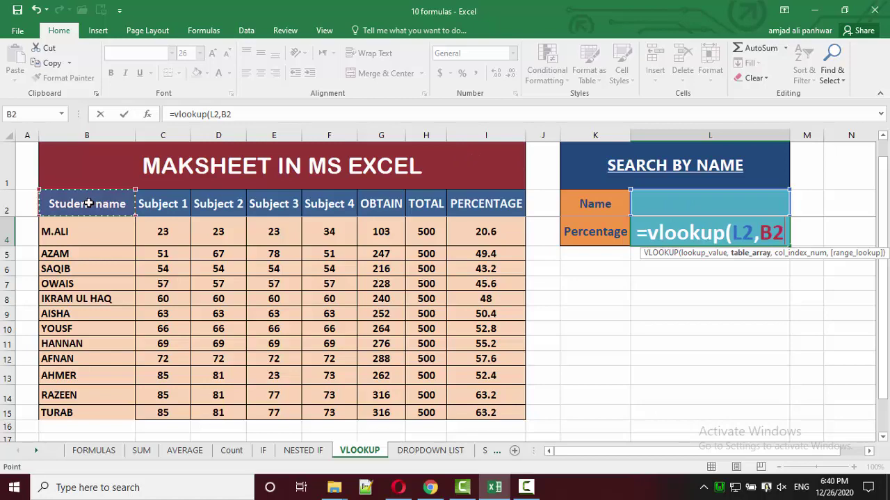
pyautogui.moveTo(89, 203); pyautogui.dragTo(312, 307)
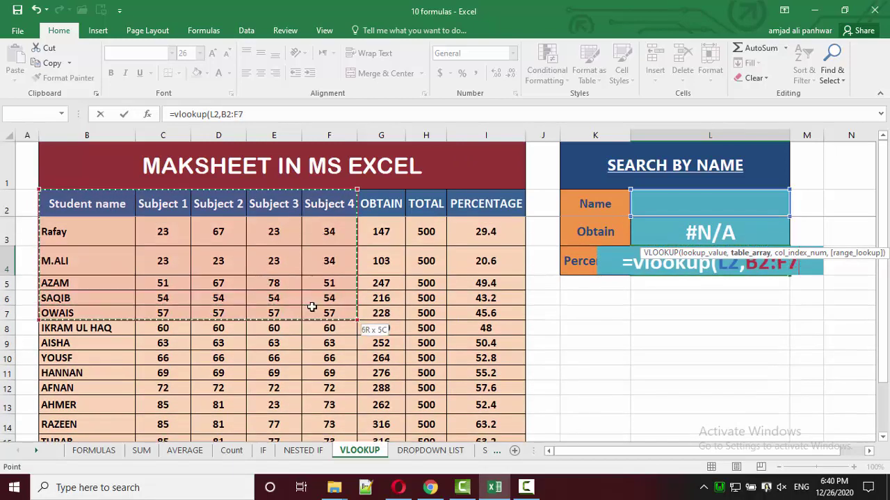
pyautogui.moveTo(312, 306)
pyautogui.mouseDown()
pyautogui.moveTo(467, 433)
pyautogui.moveTo(472, 383)
pyautogui.mouseUp()
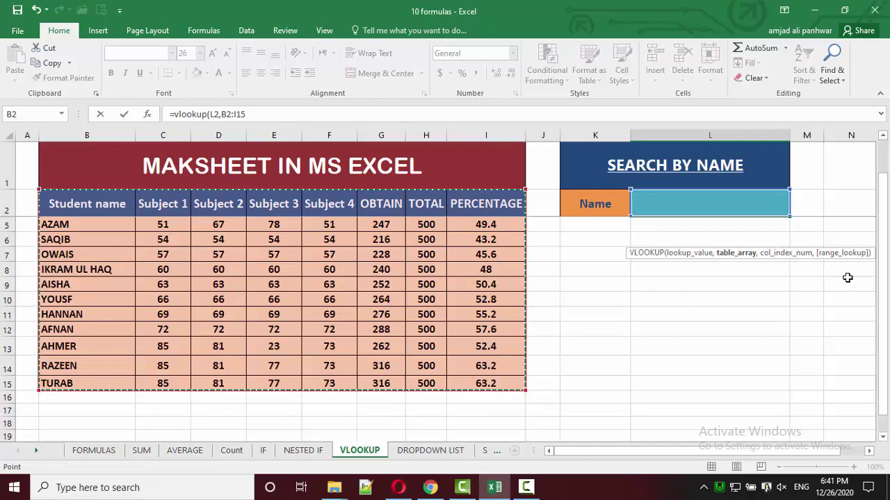
pyautogui.moveTo(882, 250); pyautogui.dragTo(884, 198)
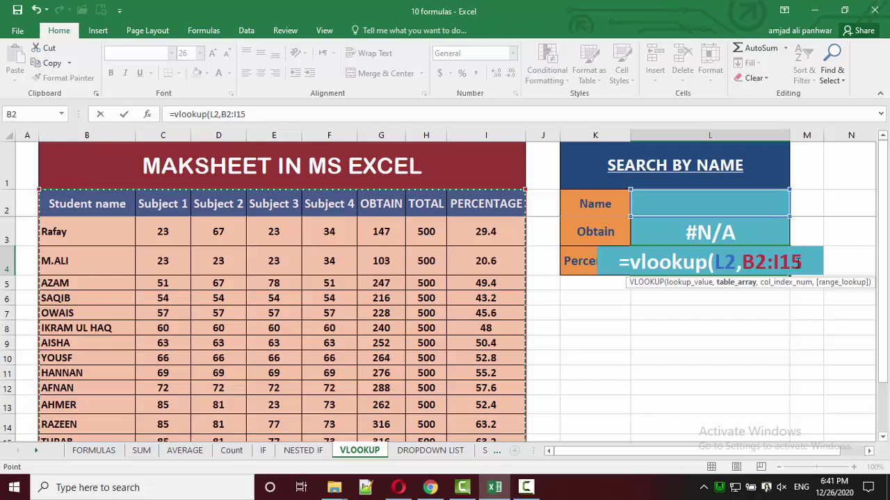
# - Add column index 8 and exact match FALSE to close the Percentage formula
pyautogui.write(',')
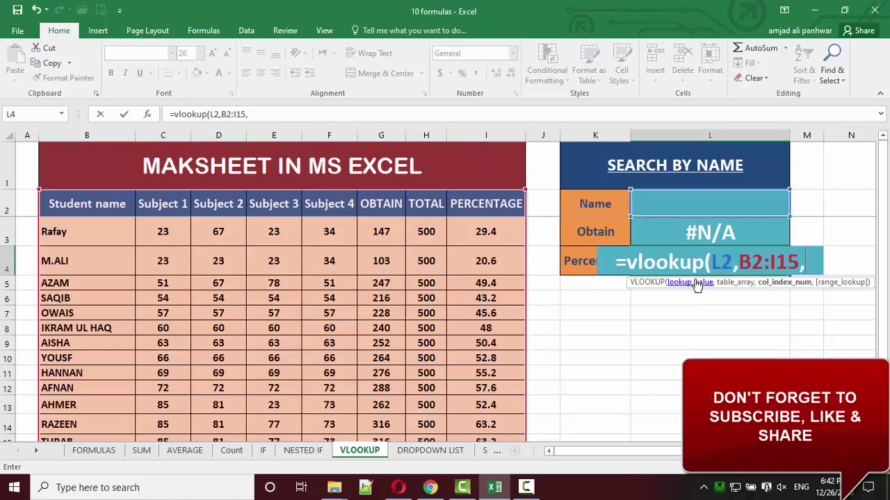
pyautogui.write('8')
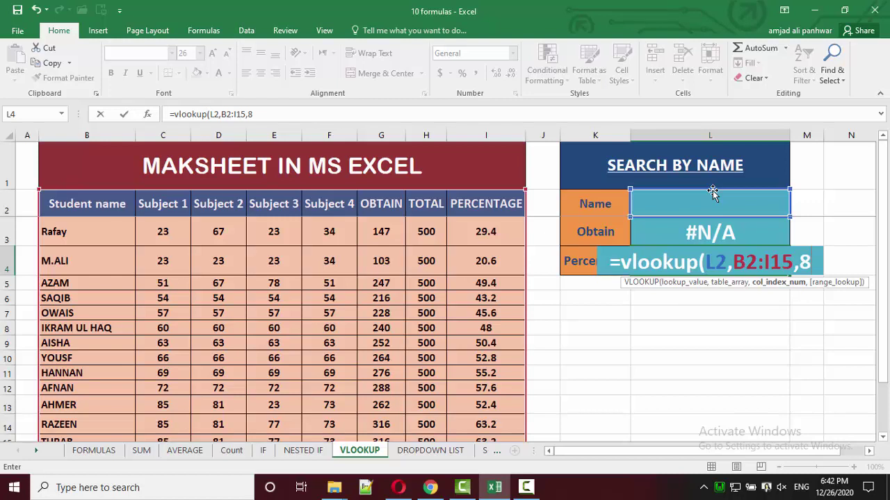
pyautogui.write(',')
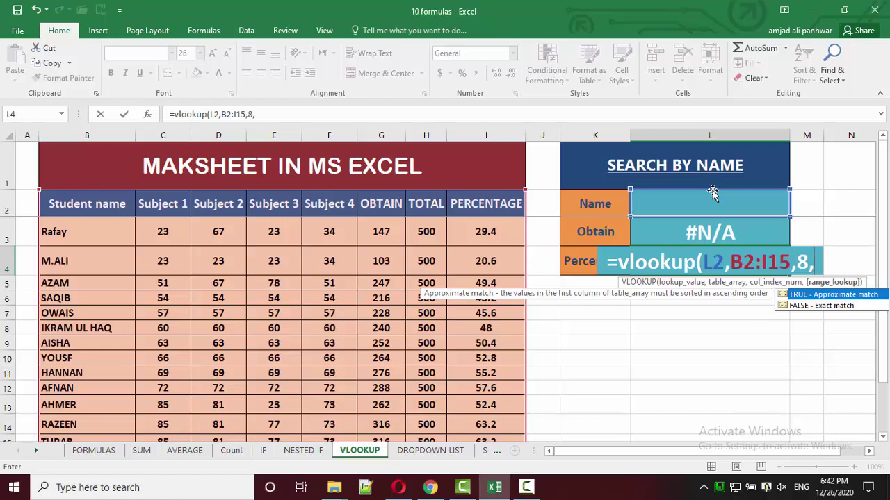
pyautogui.write('fal')
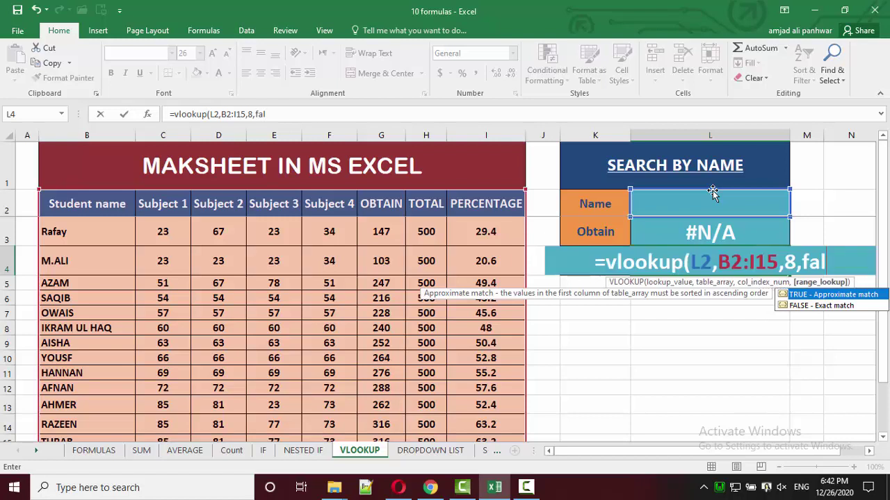
pyautogui.write('se')
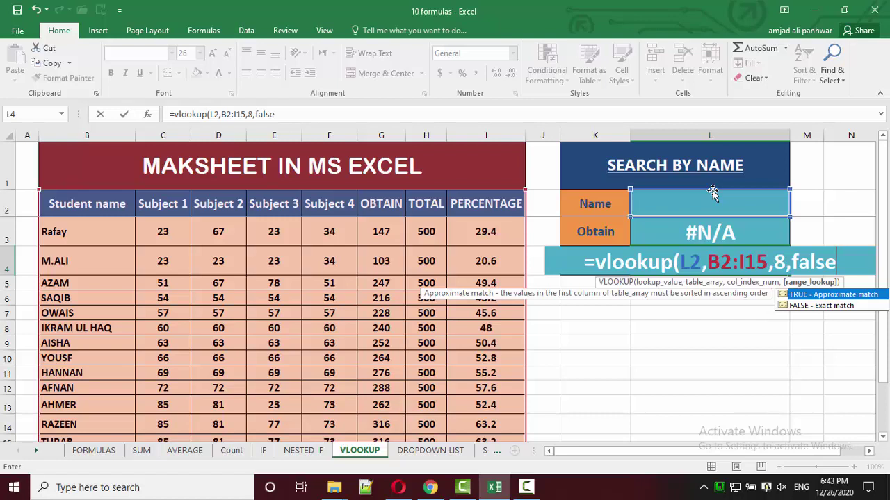
pyautogui.write(')')
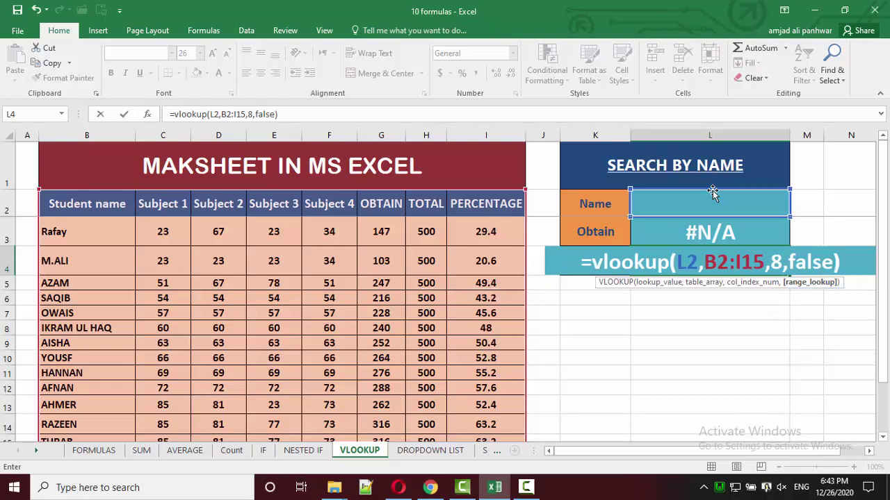
# - Enter =VLOOKUP(L2,B2:I15,8,FALSE) in L4, showing #N/A, and clear the Obtain cell L3
pyautogui.press('Return')
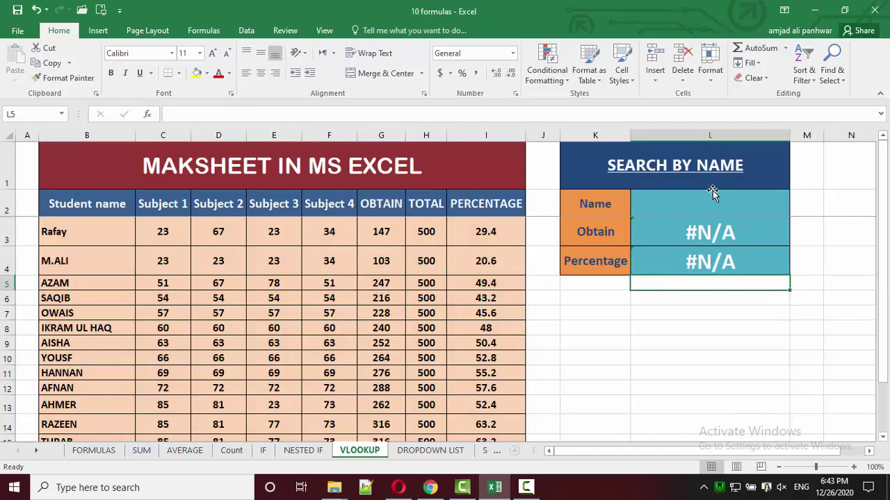
pyautogui.click(699, 230)
pyautogui.press('Delete')
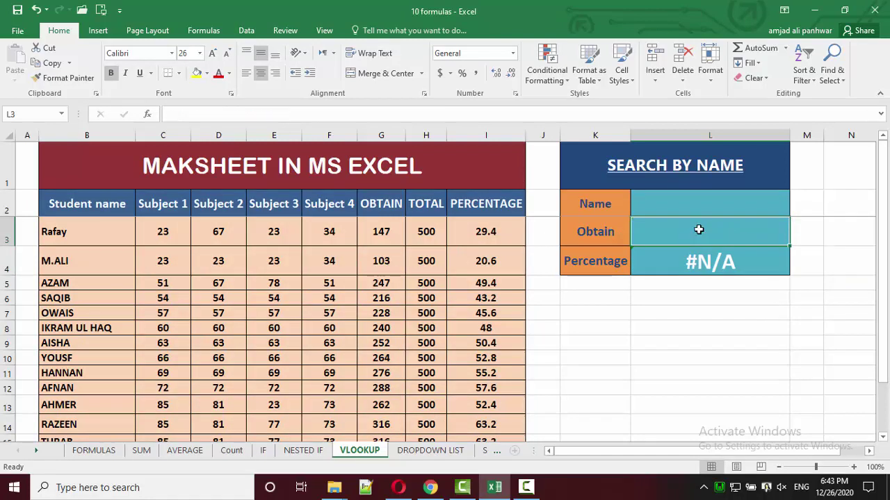
pyautogui.click(709, 204)
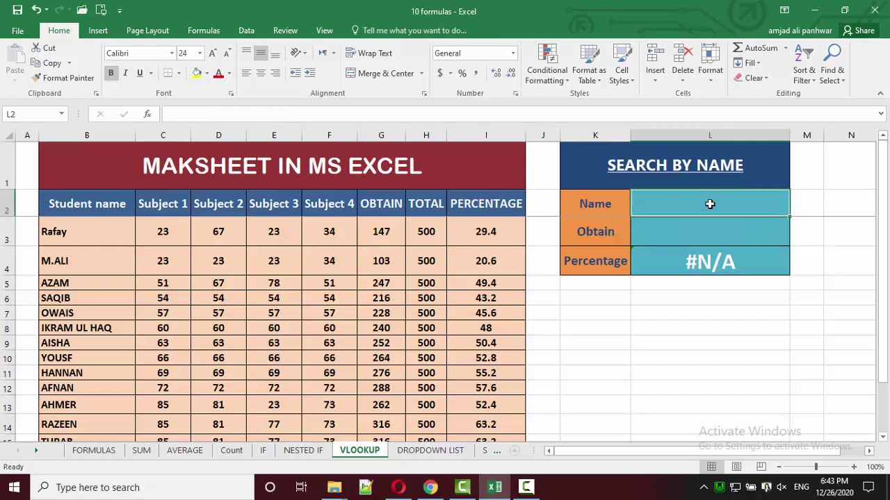
pyautogui.click(695, 261)
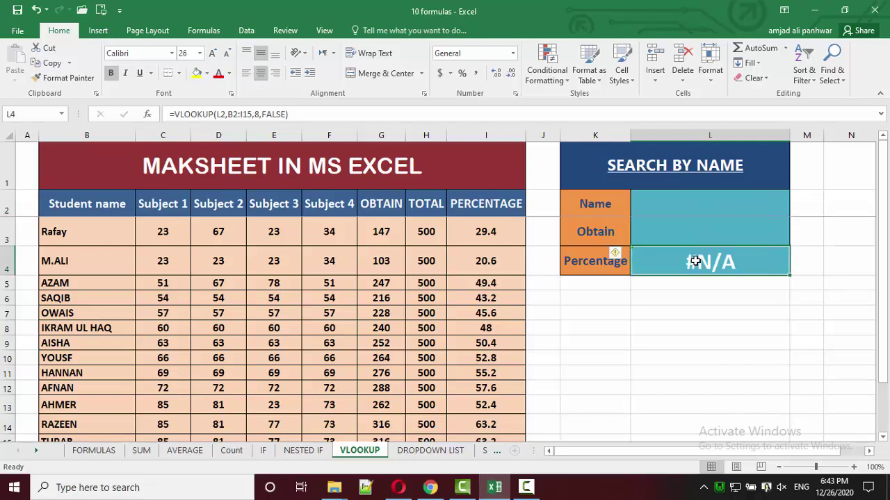
pyautogui.click(676, 199)
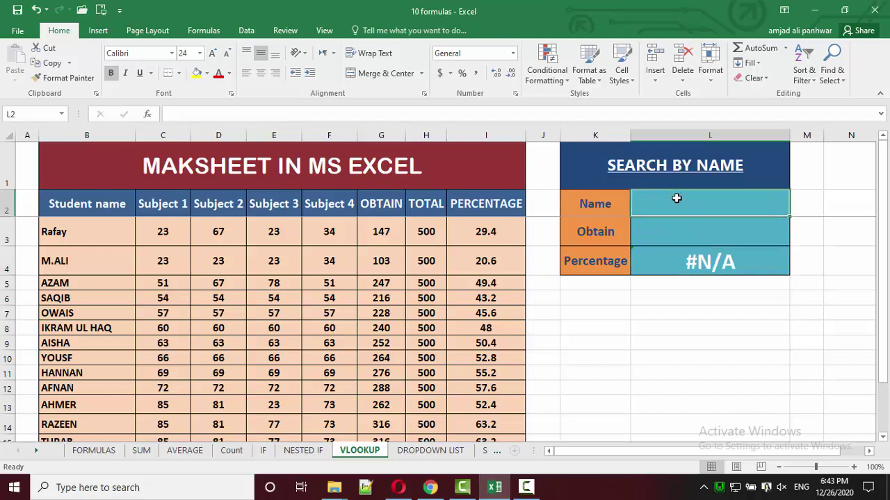
# - Search for aisha and confirm the 50.4 percentage against her marksheet row
pyautogui.write('ais')
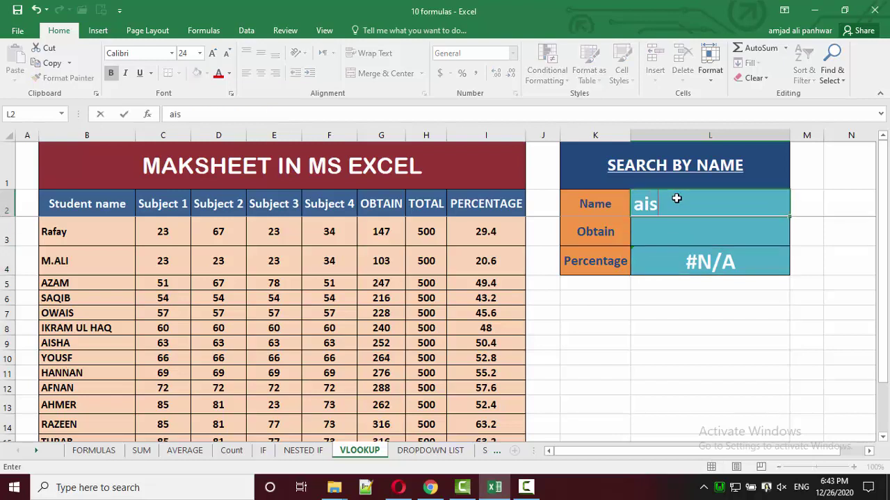
pyautogui.write('ha')
pyautogui.press('Tab')
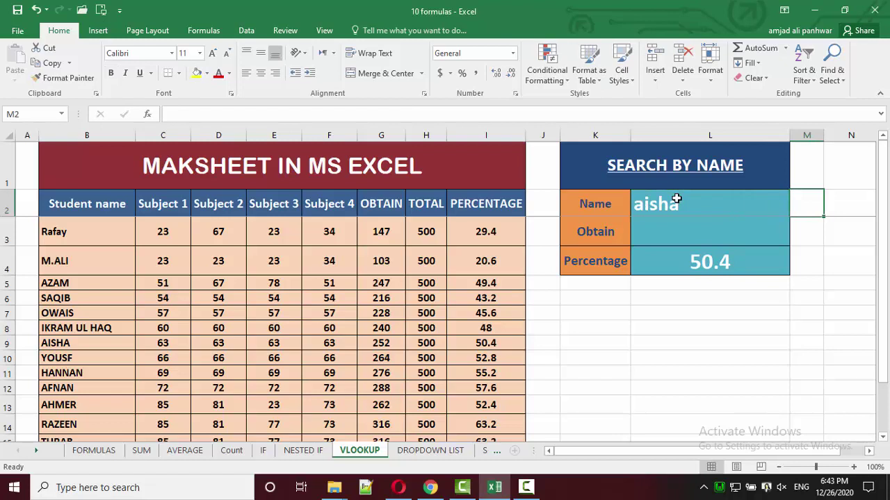
pyautogui.click(676, 260)
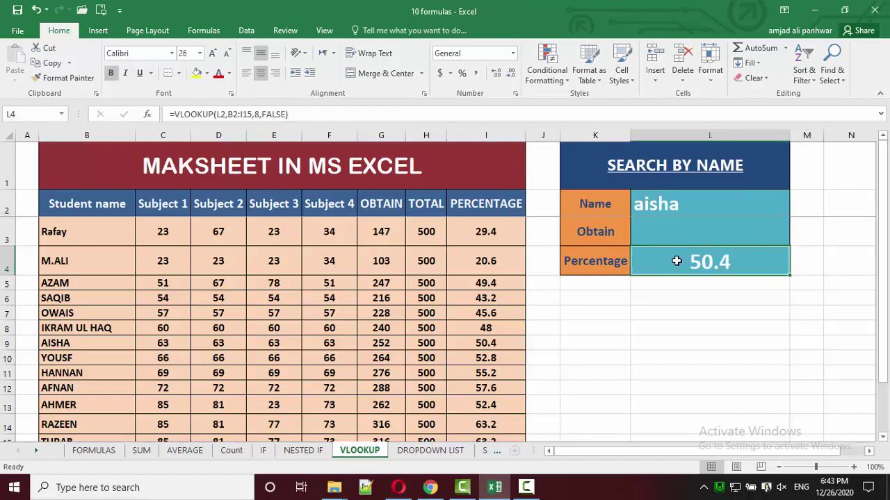
pyautogui.click(78, 346)
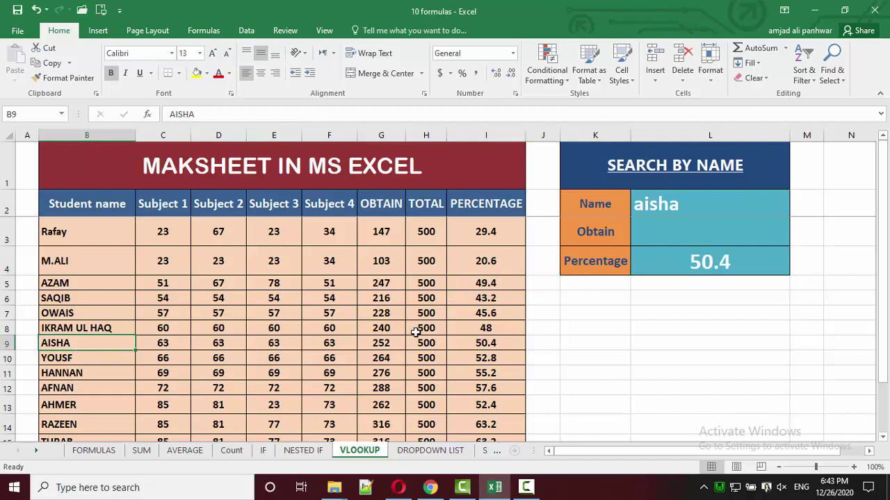
pyautogui.click(470, 342)
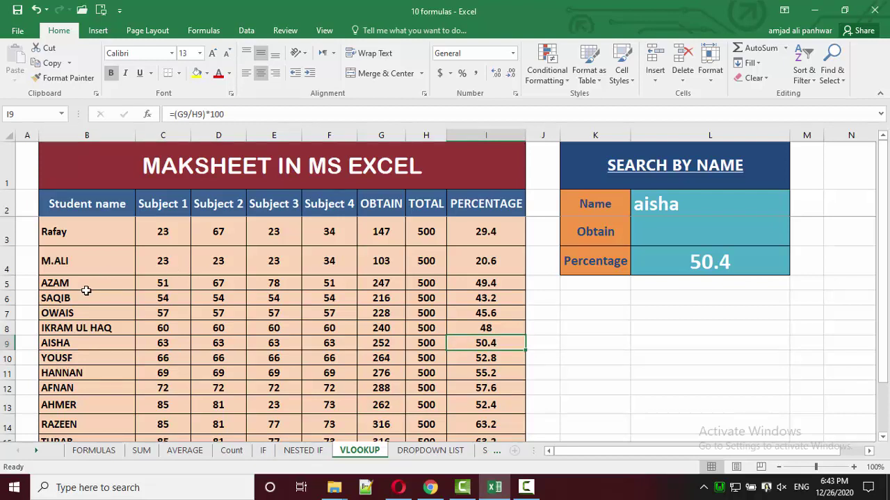
pyautogui.click(82, 425)
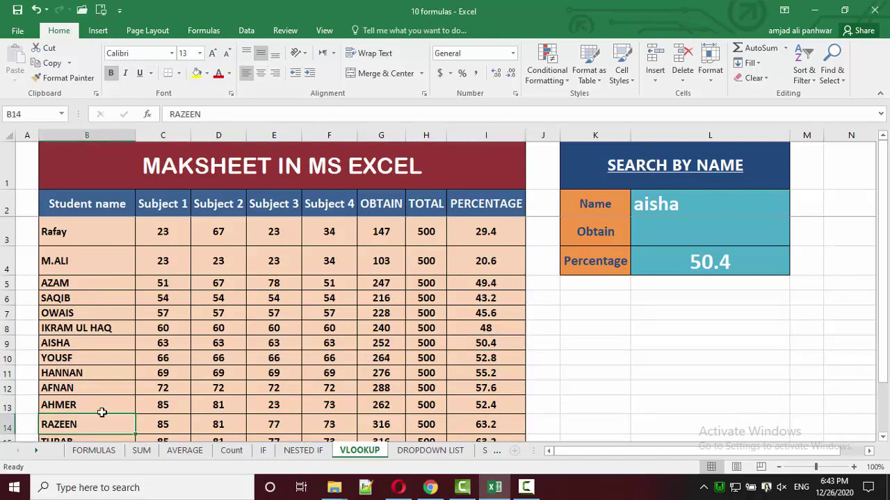
# - Search for razeen and confirm the Percentage shows 63.2, matching his row
pyautogui.click(674, 203)
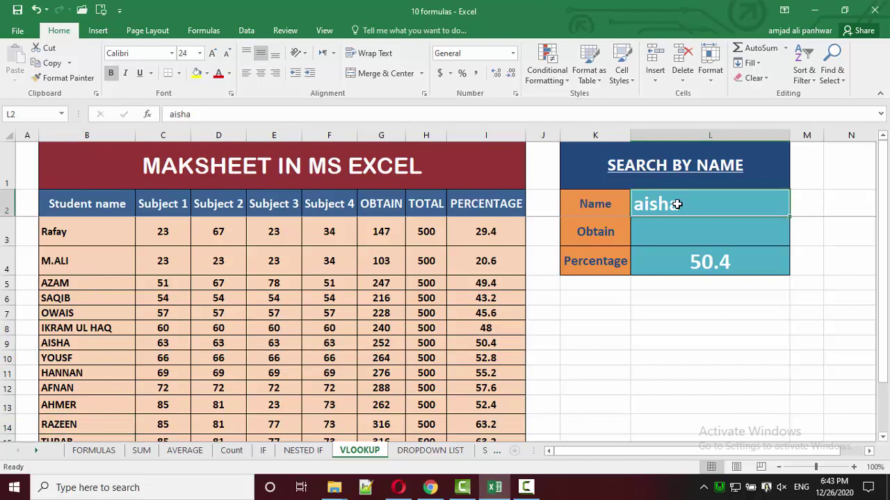
pyautogui.write('razeen')
pyautogui.press('Tab')
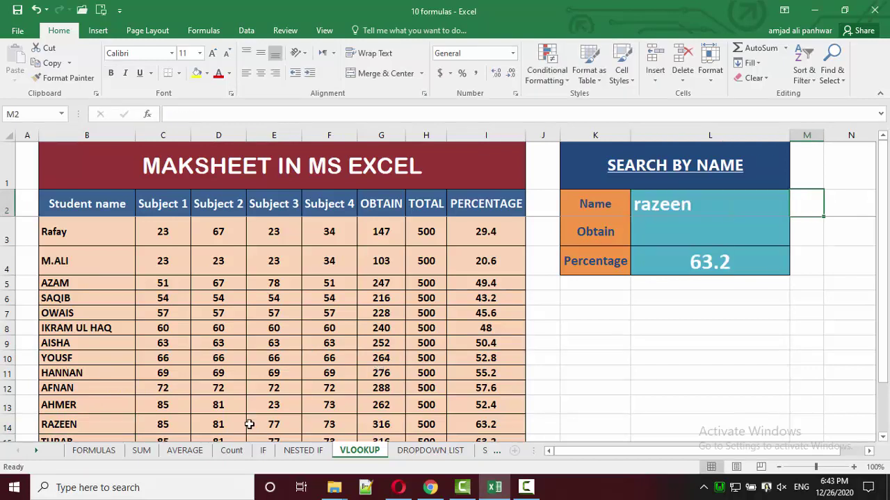
pyautogui.click(121, 426)
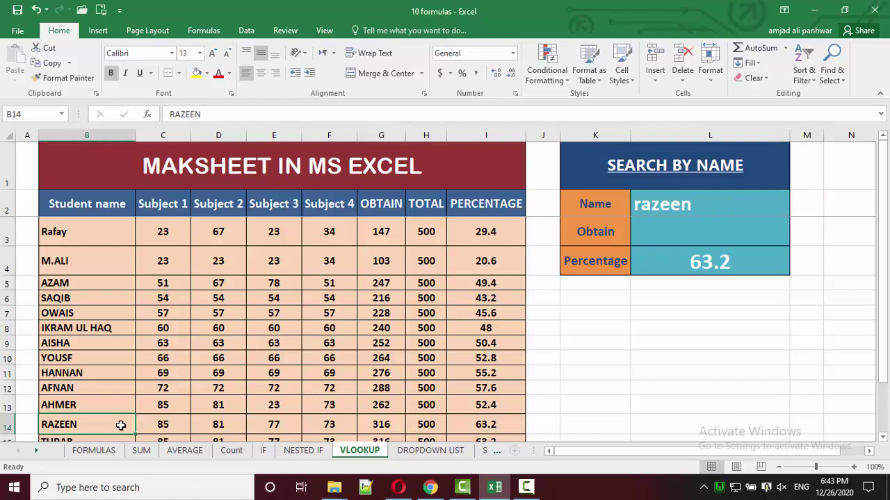
pyautogui.click(486, 424)
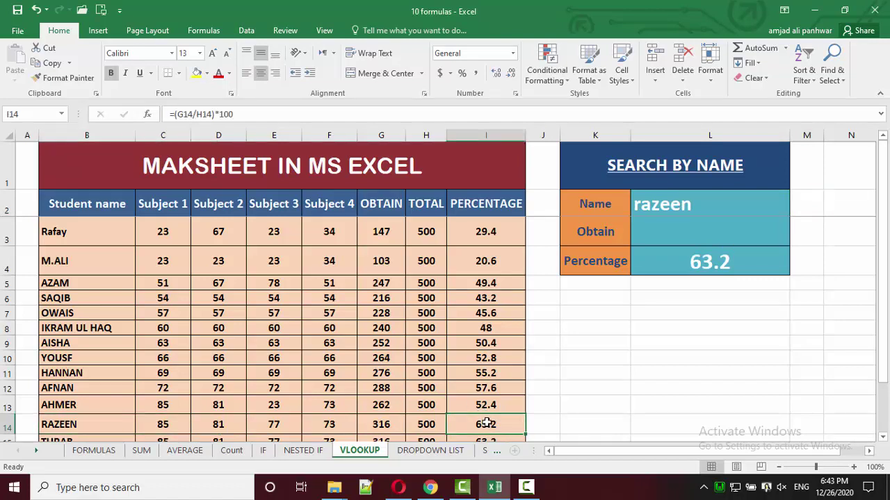
pyautogui.click(618, 225)
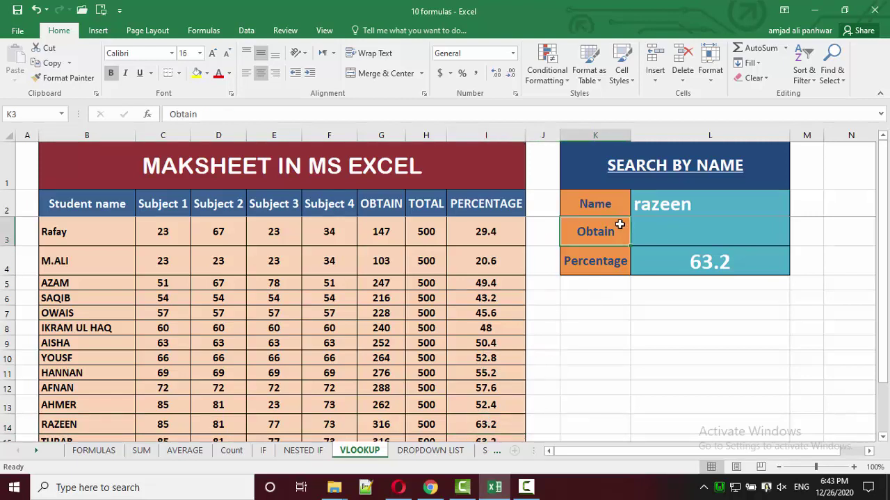
# - In L3, start =vlookup( using L2 as lookup value and range B2:I15
pyautogui.click(661, 225)
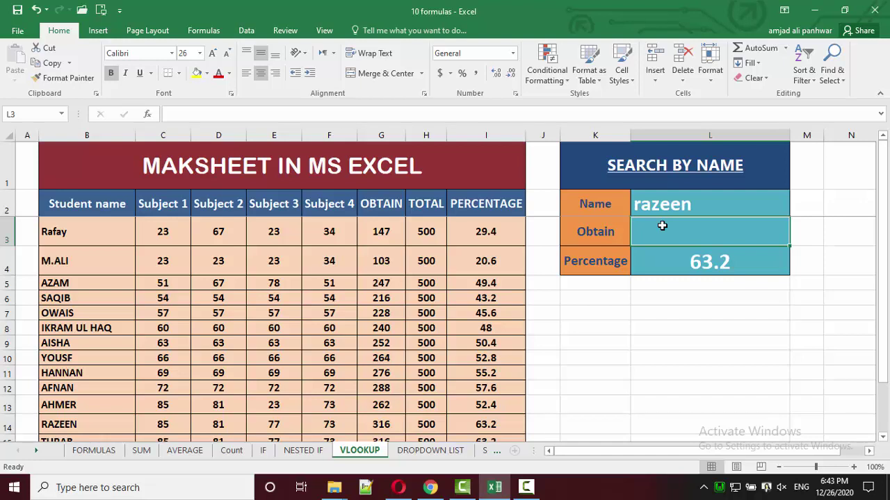
pyautogui.write('=vl')
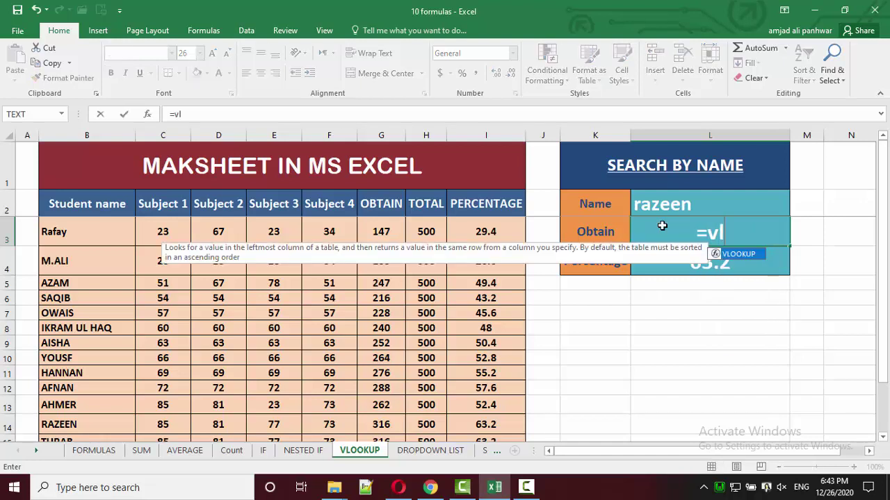
pyautogui.write('ookup(')
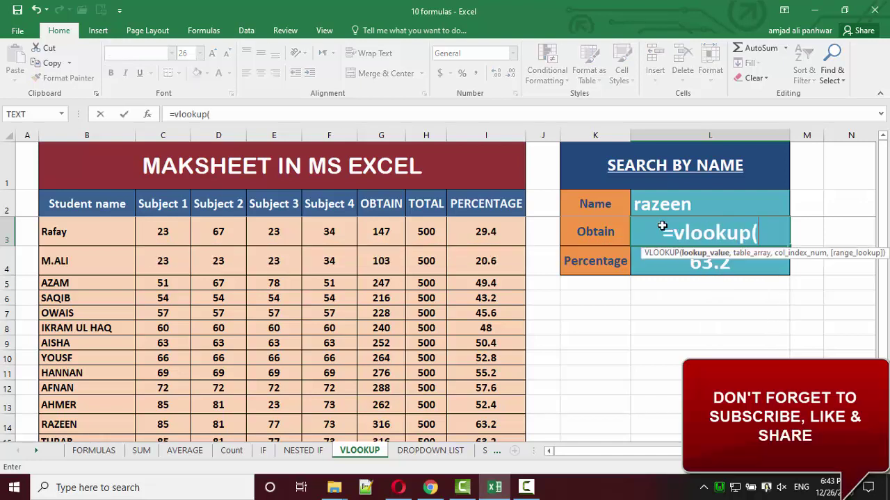
pyautogui.click(702, 199)
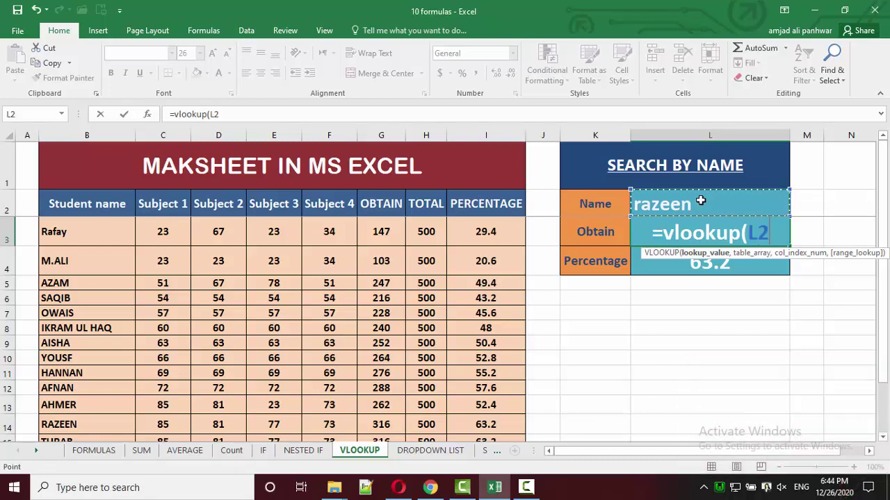
pyautogui.write(',')
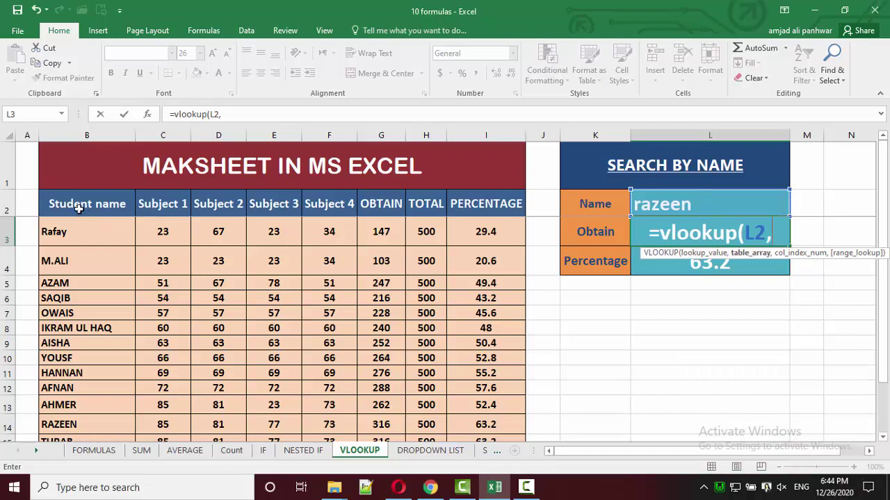
pyautogui.moveTo(78, 209)
pyautogui.mouseDown()
pyautogui.moveTo(470, 389)
pyautogui.moveTo(477, 422)
pyautogui.mouseUp()
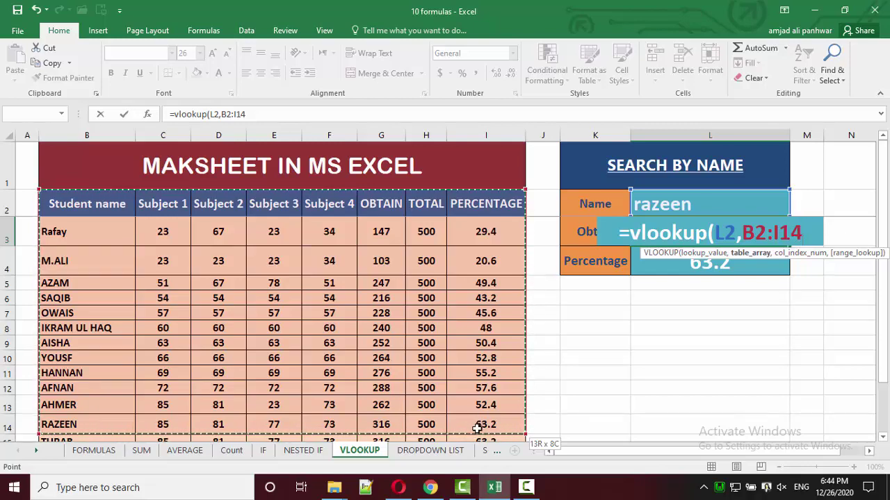
pyautogui.moveTo(476, 428); pyautogui.dragTo(490, 383)
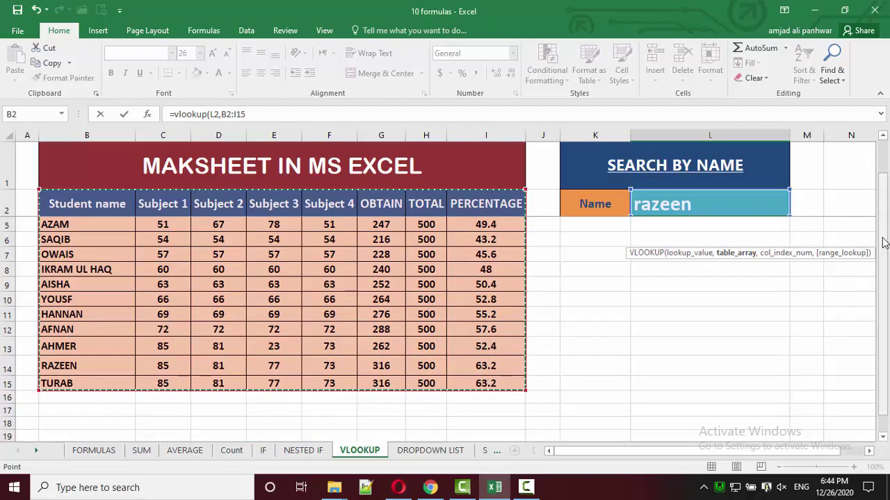
pyautogui.moveTo(883, 242); pyautogui.dragTo(886, 172)
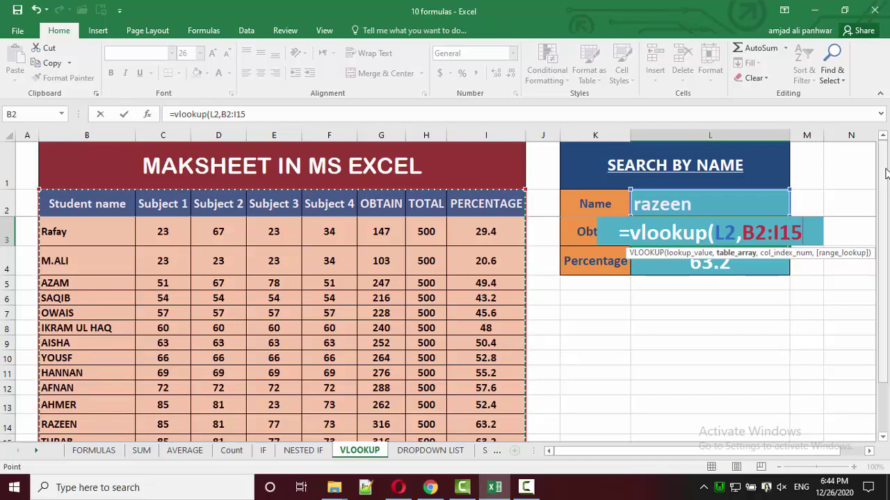
# - Finish the Obtain formula with column 6 and FALSE, entering it to return 316
pyautogui.write(',')
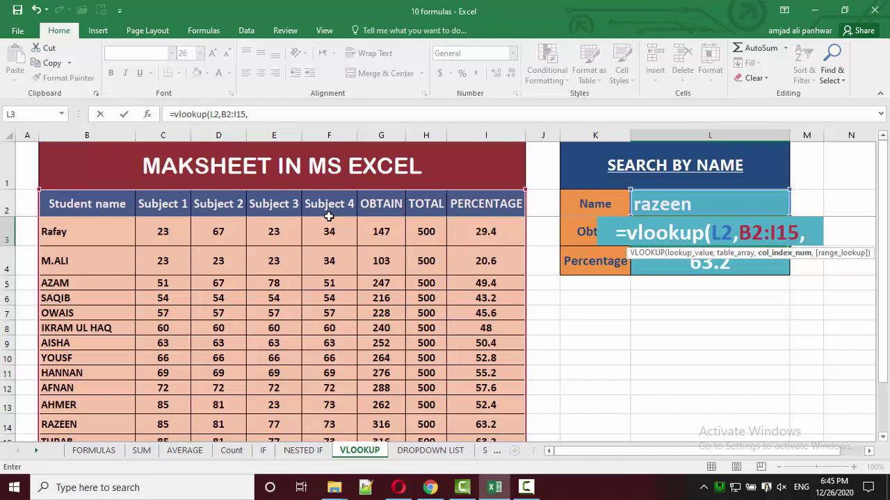
pyautogui.write('6')
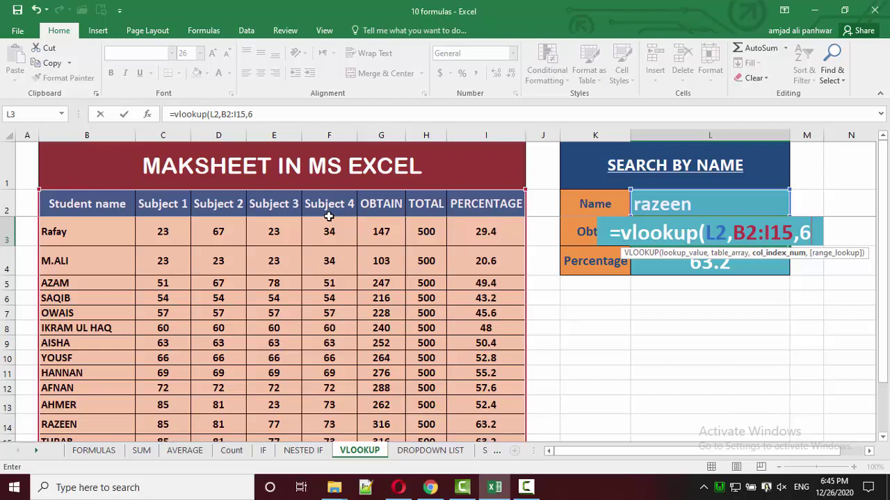
pyautogui.write(',')
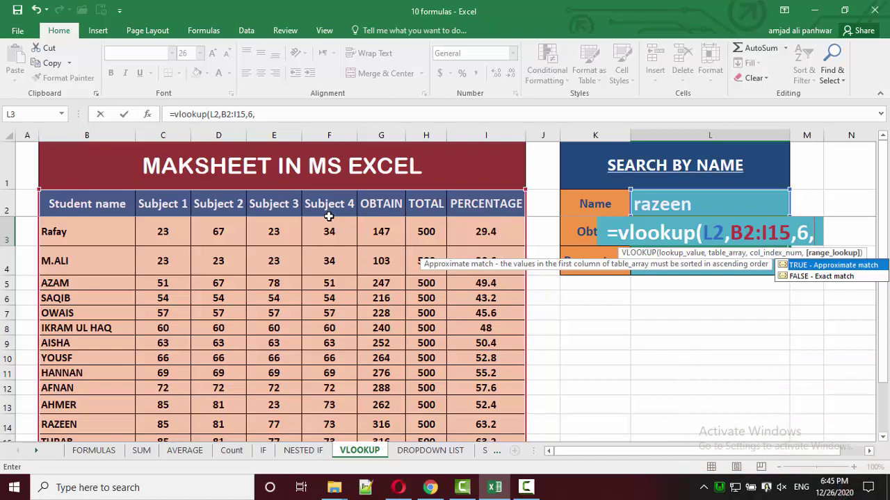
pyautogui.write('false)')
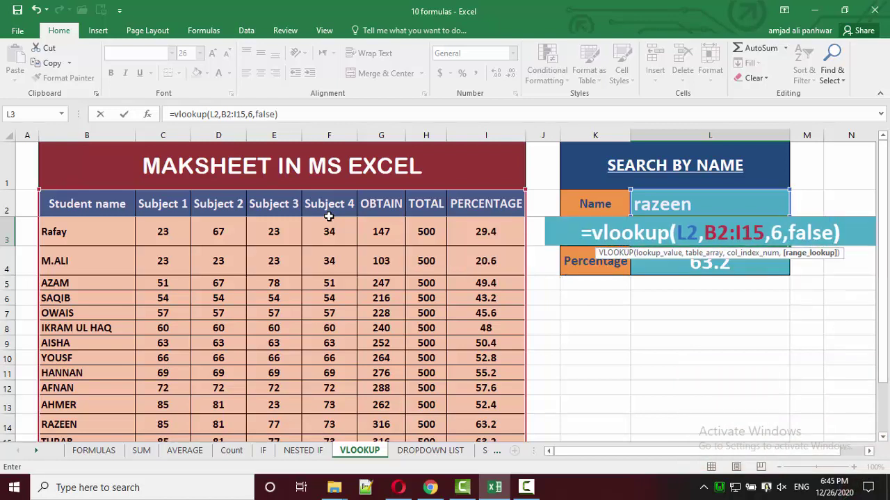
pyautogui.press('Return')
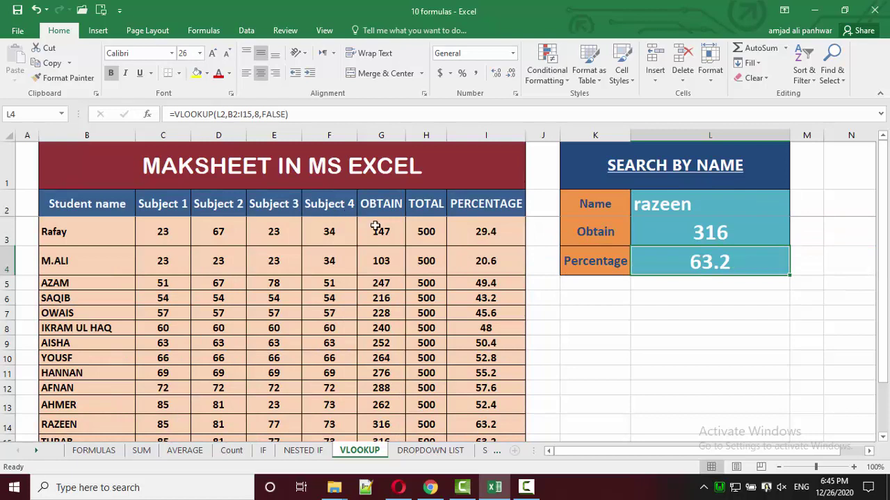
# - Verify razeen's 316 obtained in the table and look over AZAM's row of marks
pyautogui.click(662, 231)
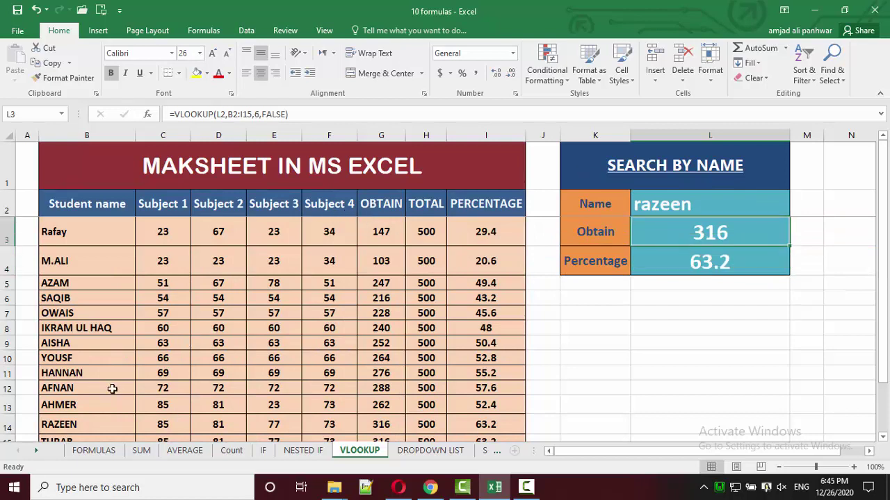
pyautogui.click(97, 424)
pyautogui.click(375, 424)
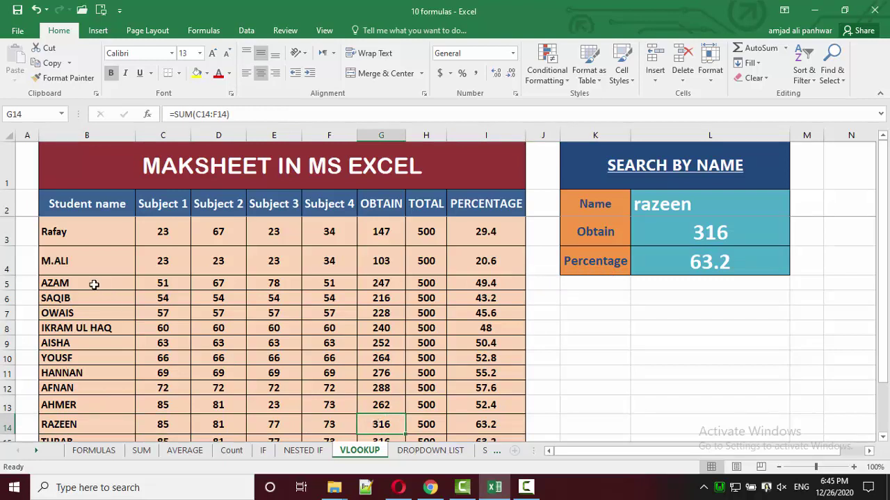
pyautogui.click(118, 283)
pyautogui.moveTo(118, 283); pyautogui.dragTo(504, 282)
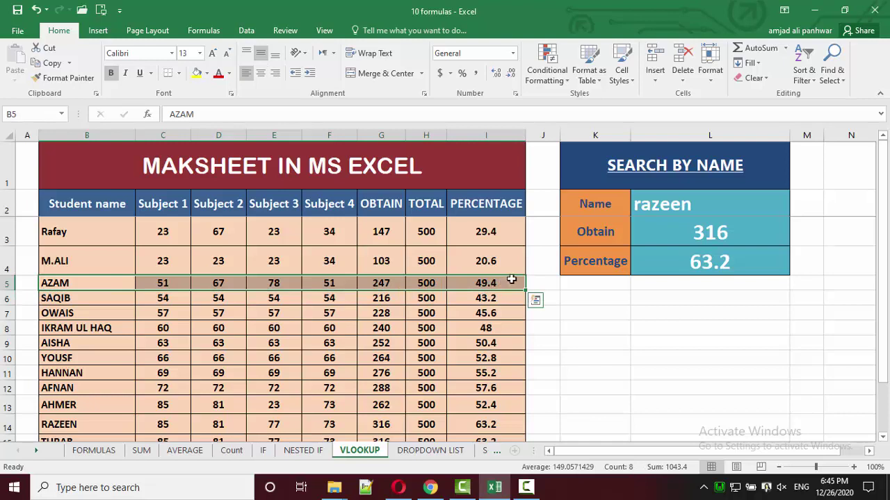
# - Search for AZAM and check Obtain shows 247 and Percentage 49.4
pyautogui.click(704, 201)
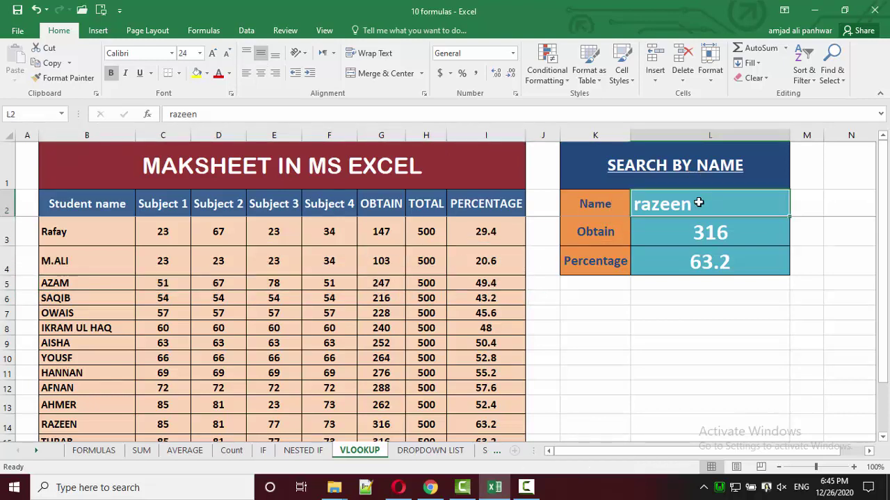
pyautogui.write('AZA')
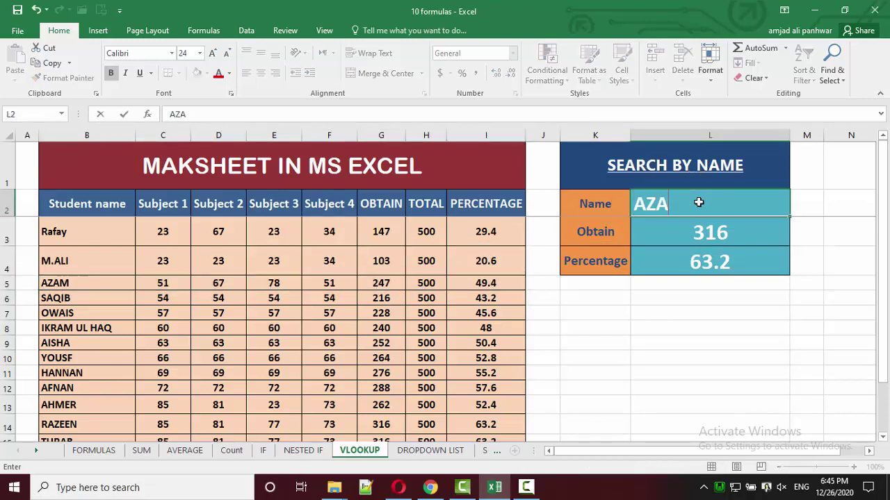
pyautogui.write('M')
pyautogui.press('Tab')
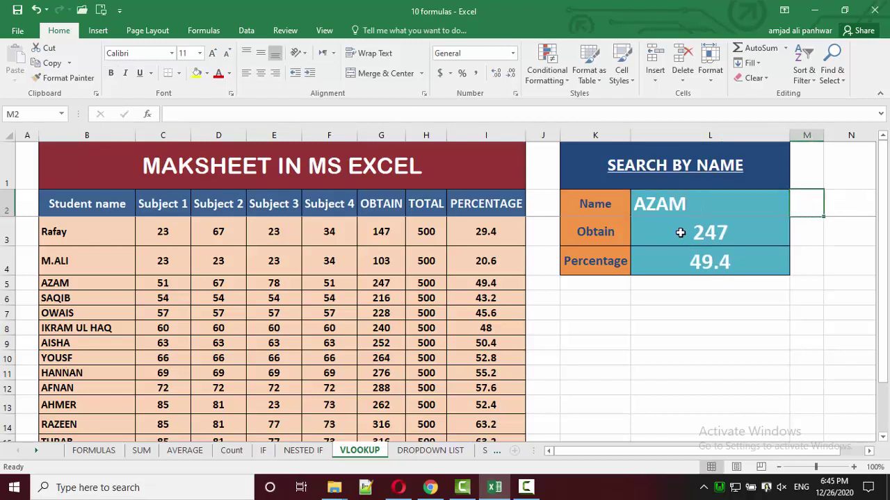
pyautogui.click(680, 231)
pyautogui.click(679, 260)
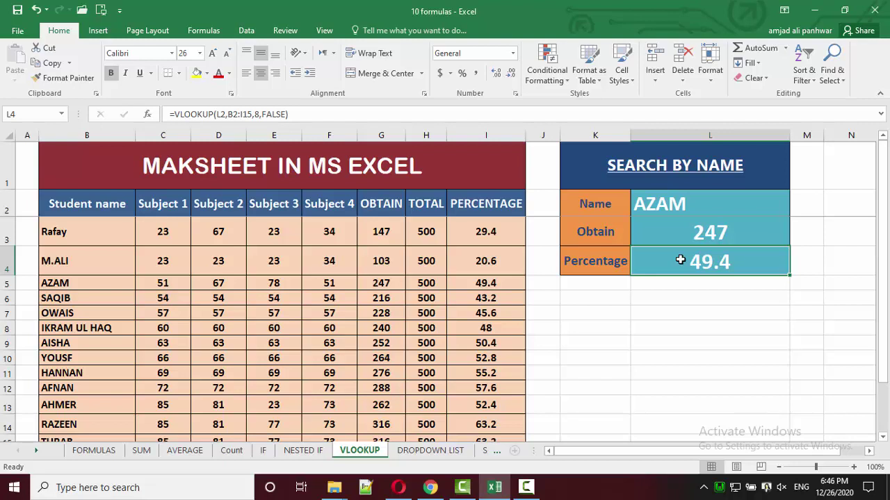
pyautogui.click(687, 204)
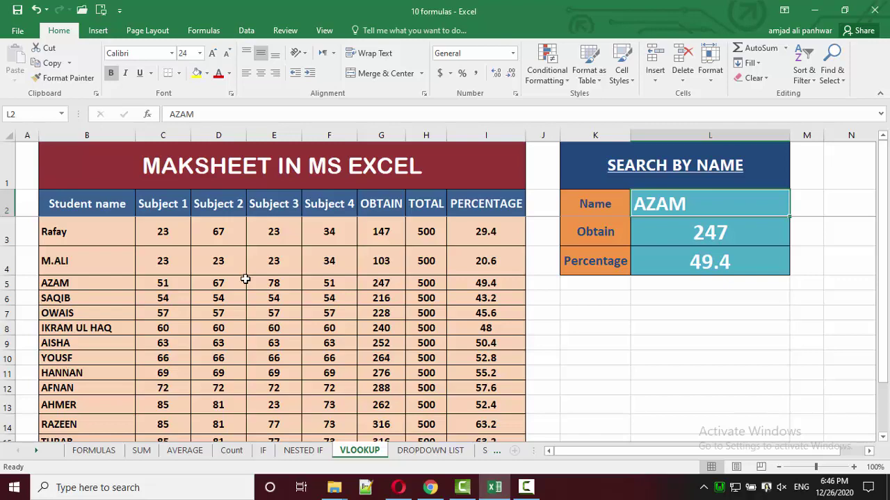
# - Enter the new student ALI in B16 with a Subject 1 mark of 23
pyautogui.moveTo(887, 306); pyautogui.dragTo(886, 340)
pyautogui.click(68, 387)
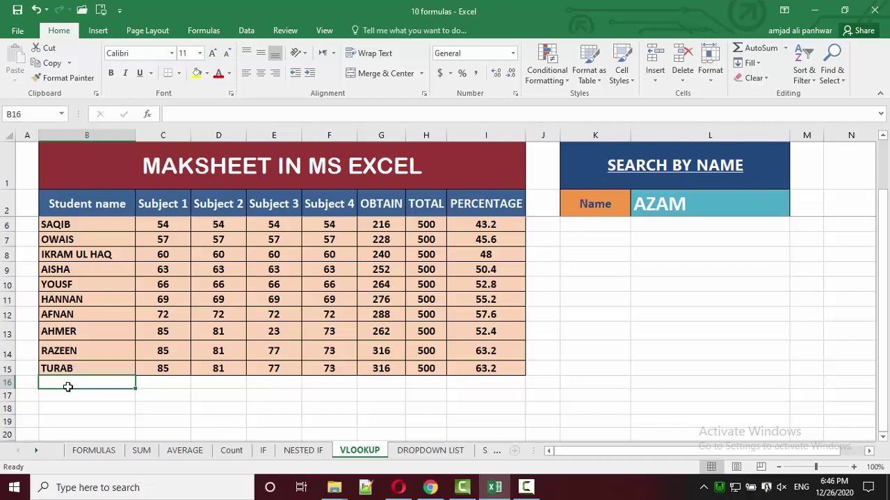
pyautogui.write('ALI')
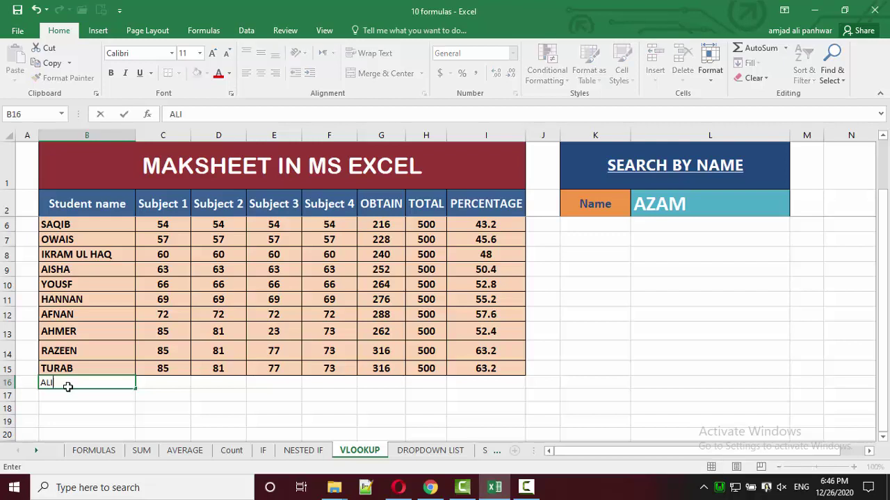
pyautogui.press('Tab')
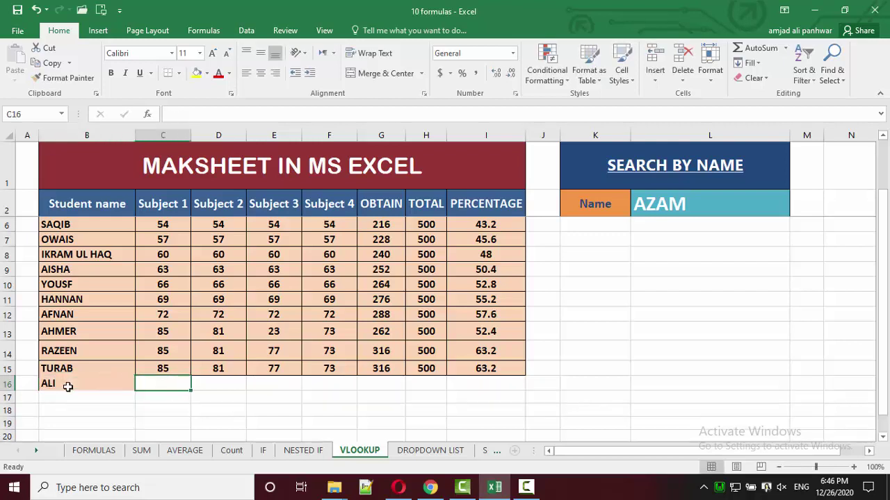
pyautogui.write('23')
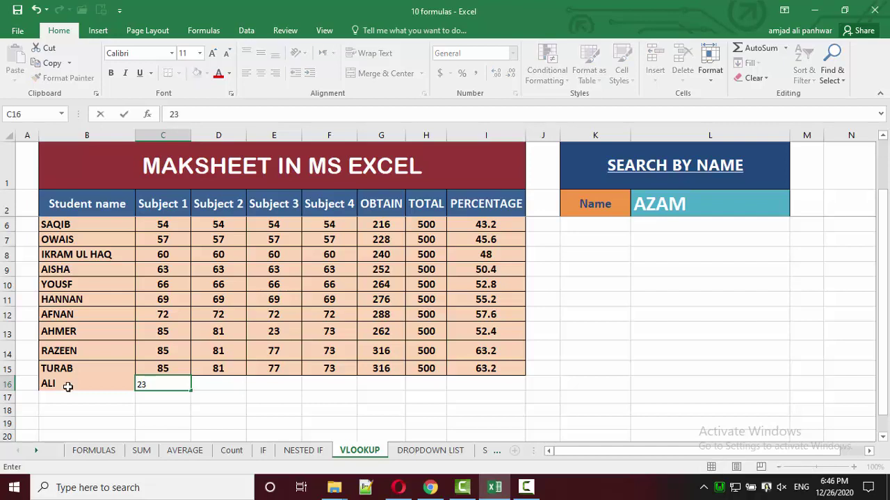
pyautogui.press('Return')
# - Fill ALI's remaining marks and formulas down from the row above: 81, 77, 73, total 254, 50.8%
pyautogui.press('Up')
pyautogui.press('Right')
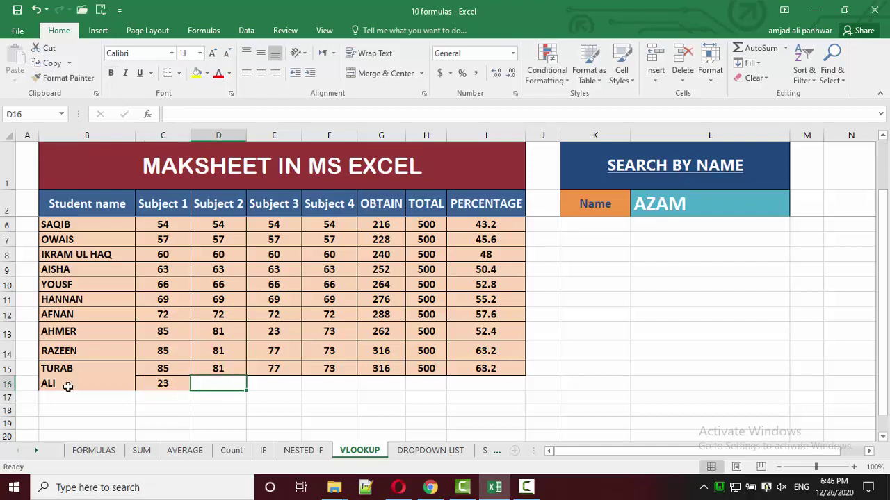
pyautogui.press('Up')
pyautogui.hotkey('shift', 'Down')
pyautogui.hotkey('shift', 'Up')
pyautogui.hotkey('shift', 'Right')
pyautogui.hotkey('shift', 'Right')
pyautogui.hotkey('shift', 'Right')
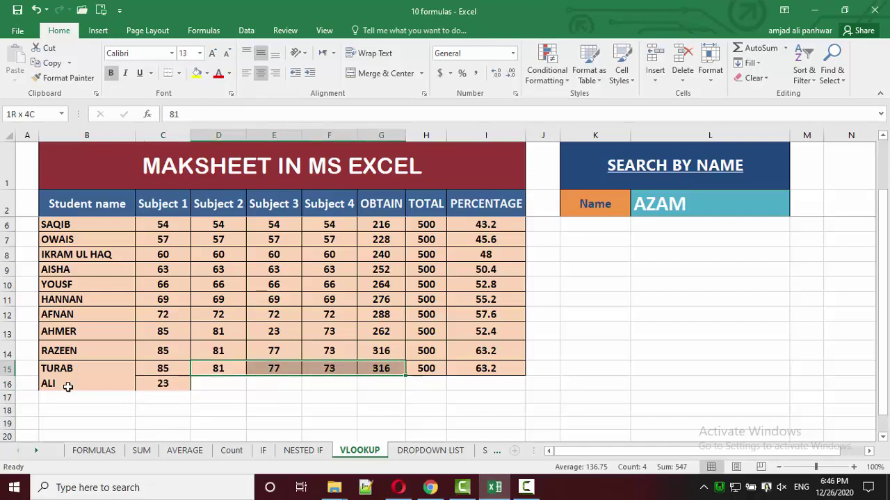
pyautogui.hotkey('shift', 'Right')
pyautogui.hotkey('shift', 'Right')
pyautogui.hotkey('shift', 'Down')
pyautogui.press('Up')
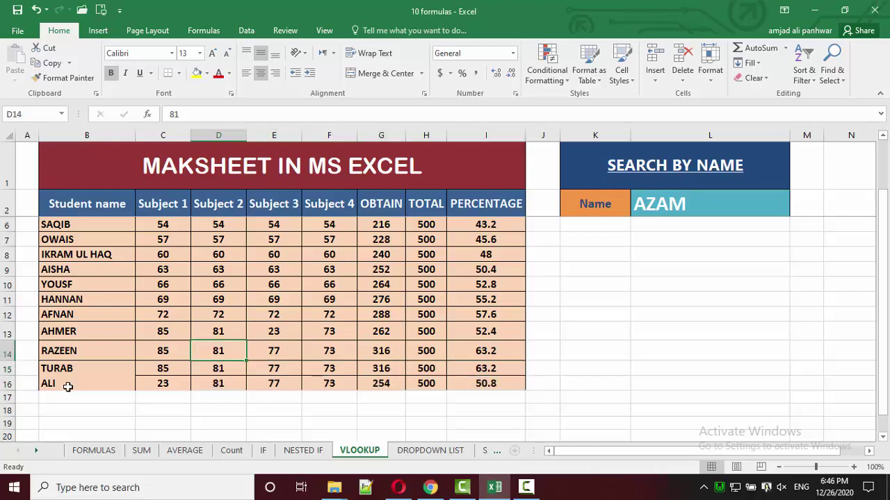
pyautogui.press('Left')
pyautogui.press('Up')
pyautogui.press('Up')
pyautogui.press('Up')
pyautogui.press('Up')
pyautogui.press('Up')
pyautogui.press('Up')
pyautogui.press('Up')
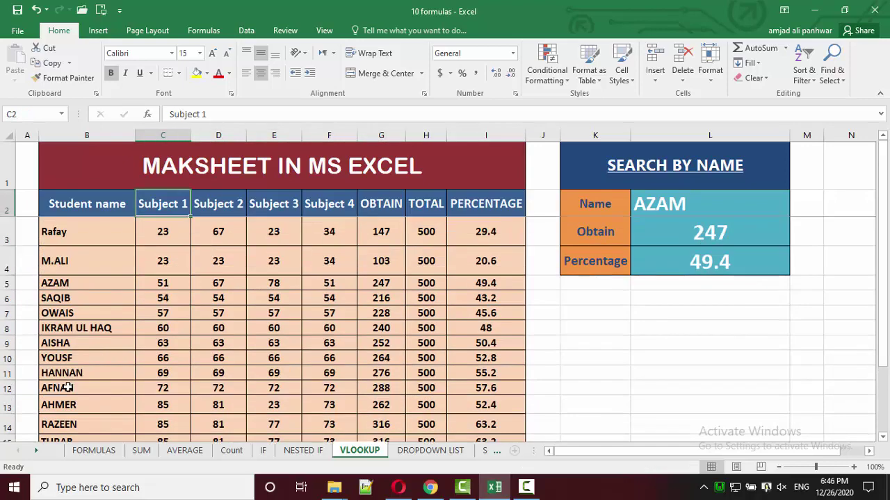
# - Enter ali in the Name cell L2, making both lookups return #N/A
pyautogui.click(671, 199)
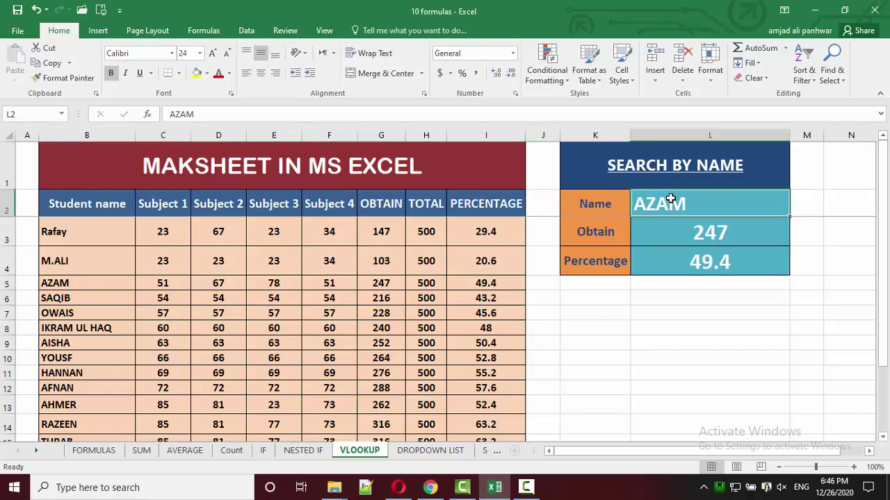
pyautogui.write('ali')
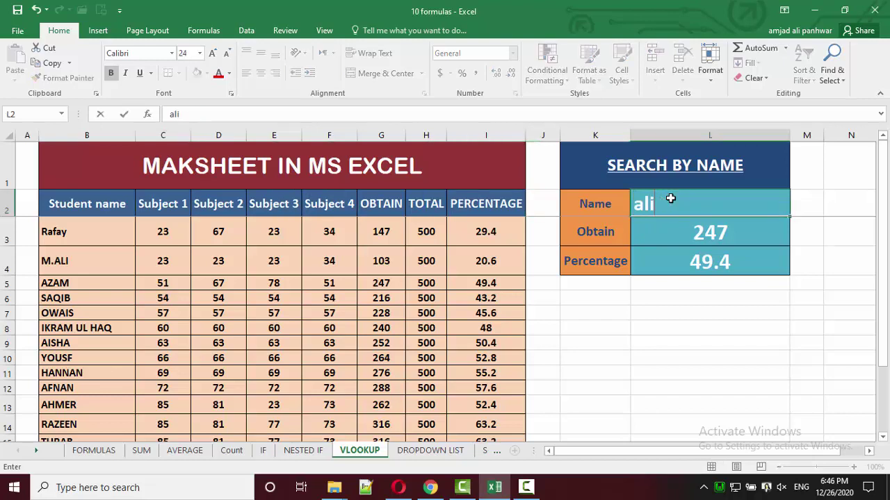
pyautogui.press('Tab')
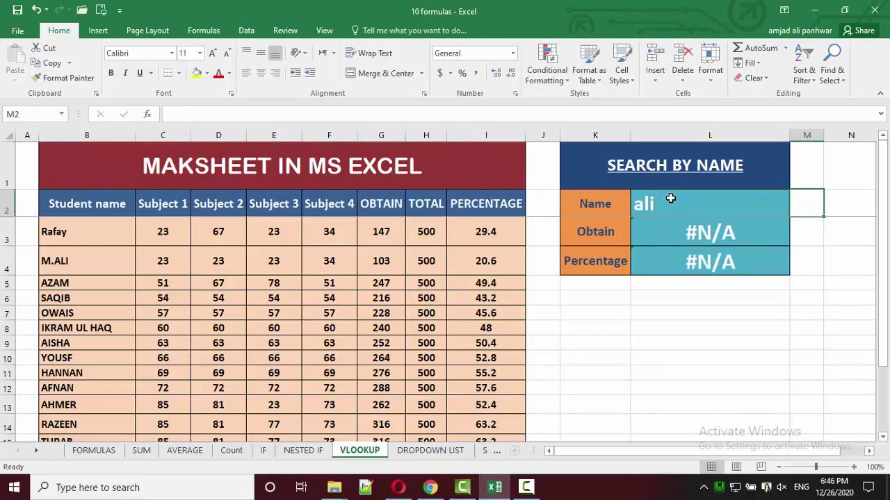